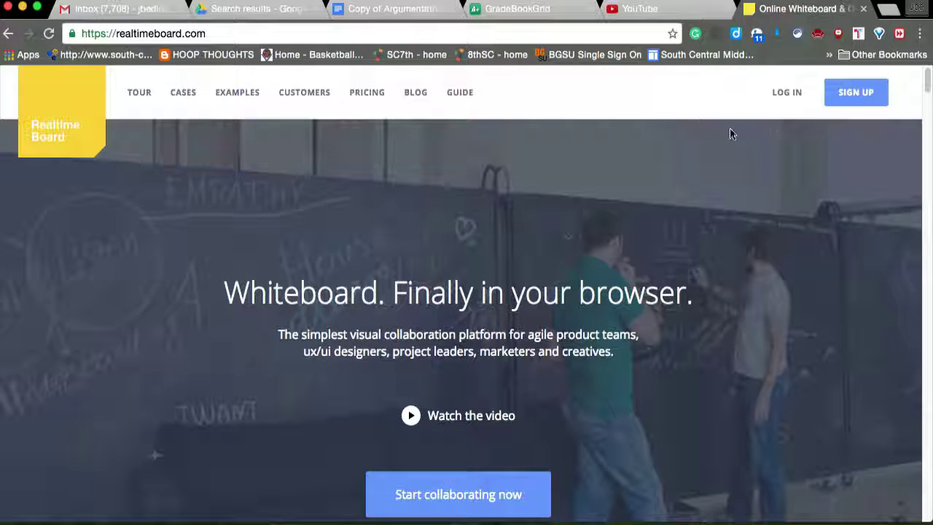
- Log in to RealtimeBoard with the Google account and create a new board in the Personal area
left_click(789, 94)
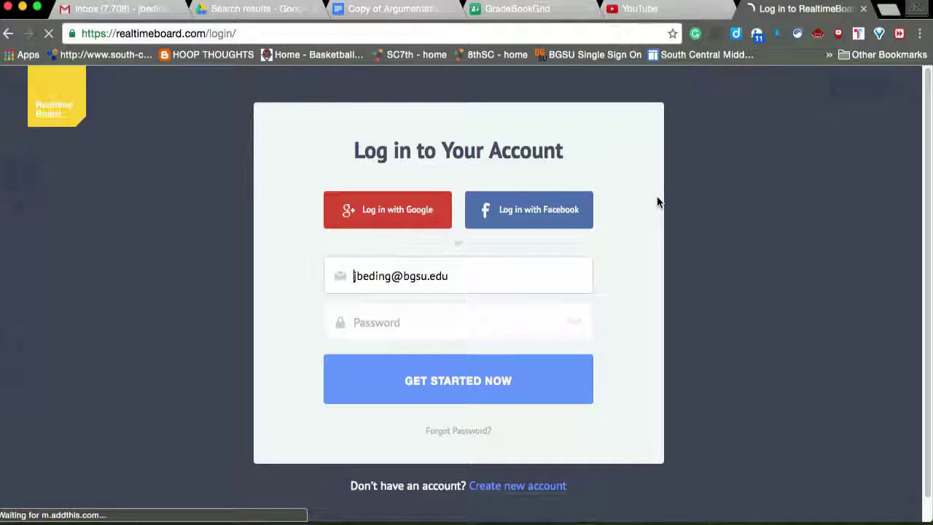
left_click(394, 230)
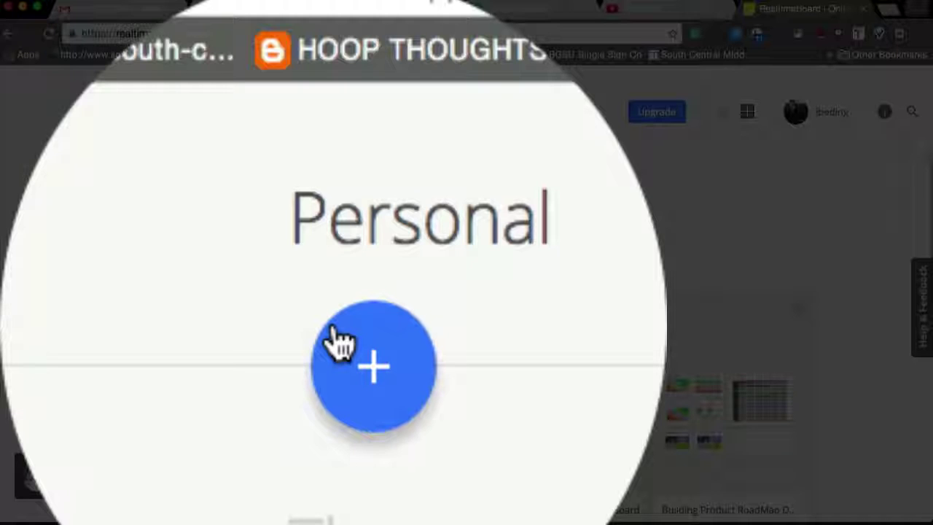
left_click(336, 341)
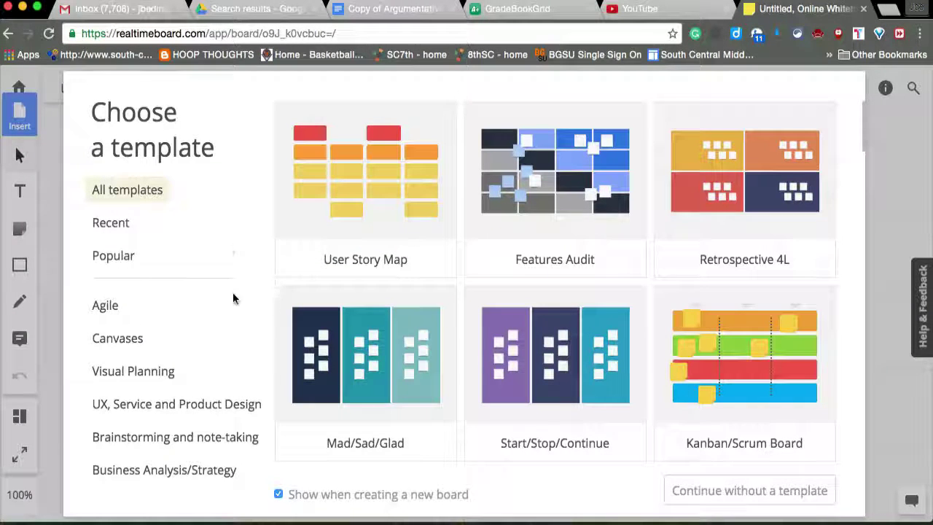
- Browse the template gallery, examining the full list and the Popular, Agile, and Brainstorming and note-taking categories
scroll(358, 260, "down", 15)
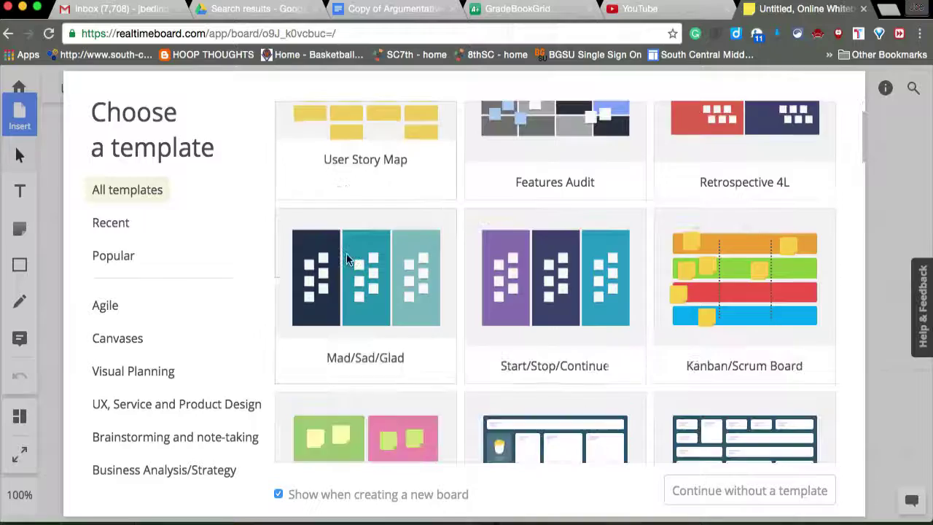
scroll(347, 253, "down", 5)
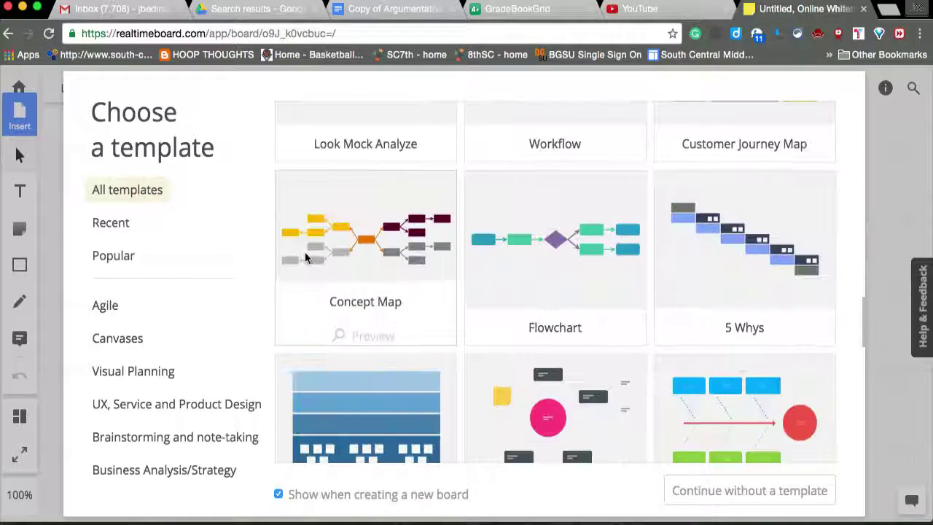
left_click(117, 254)
scroll(364, 241, "down", 3)
scroll(379, 247, "down", 3)
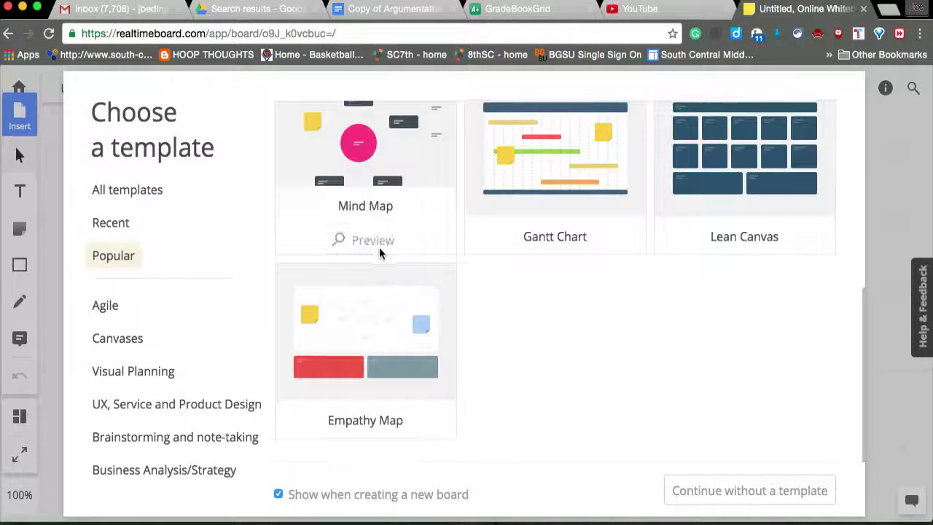
scroll(379, 247, "up", 6)
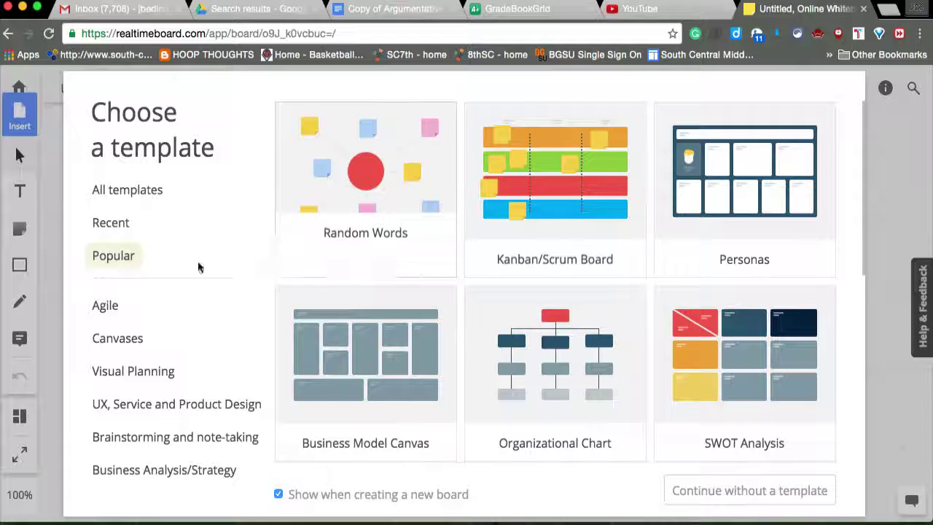
left_click(107, 309)
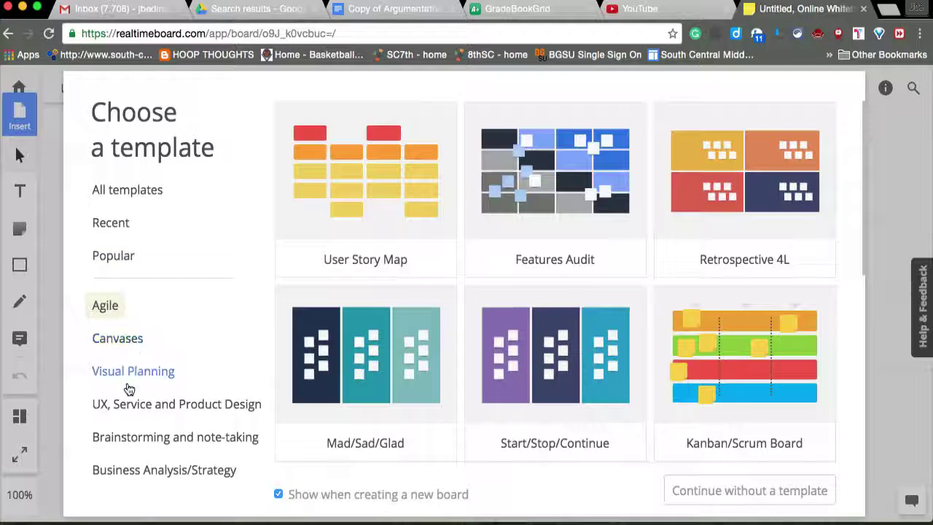
left_click(166, 440)
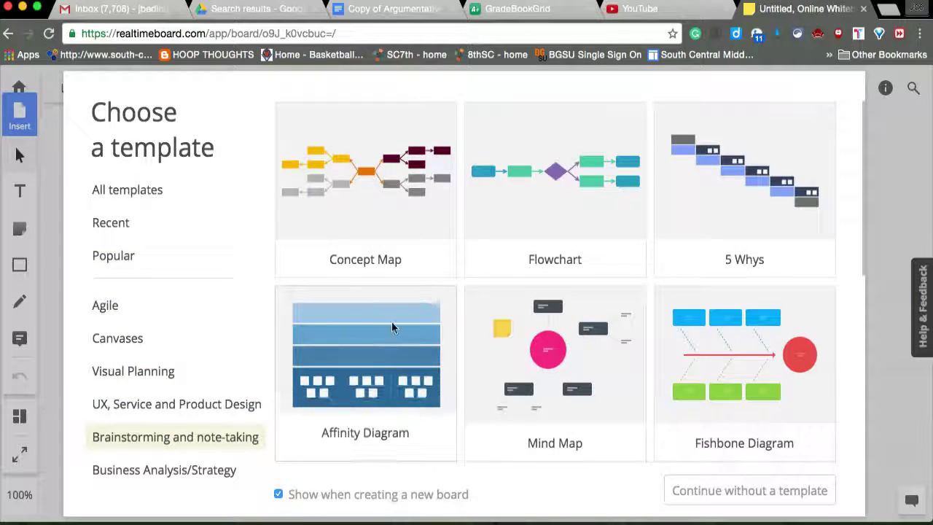
scroll(427, 326, "down", 3)
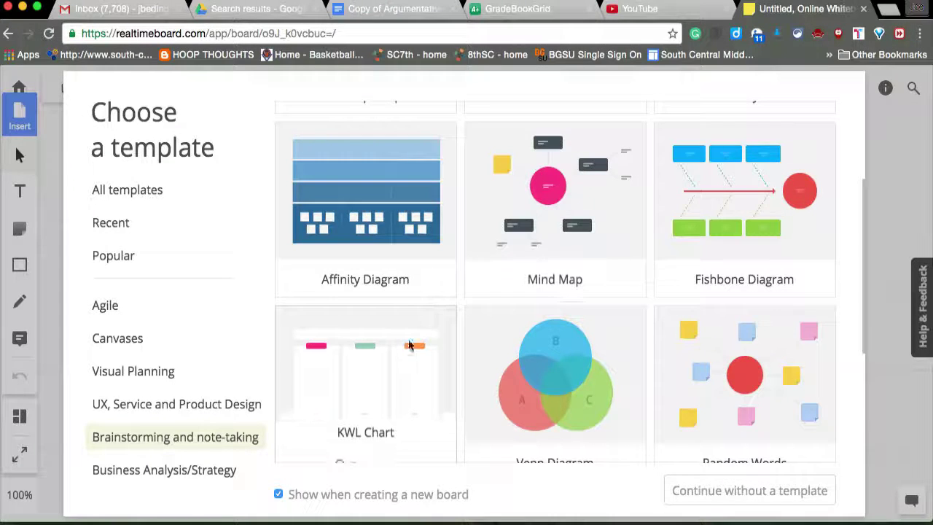
scroll(419, 328, "down", 3)
scroll(434, 314, "up", 3)
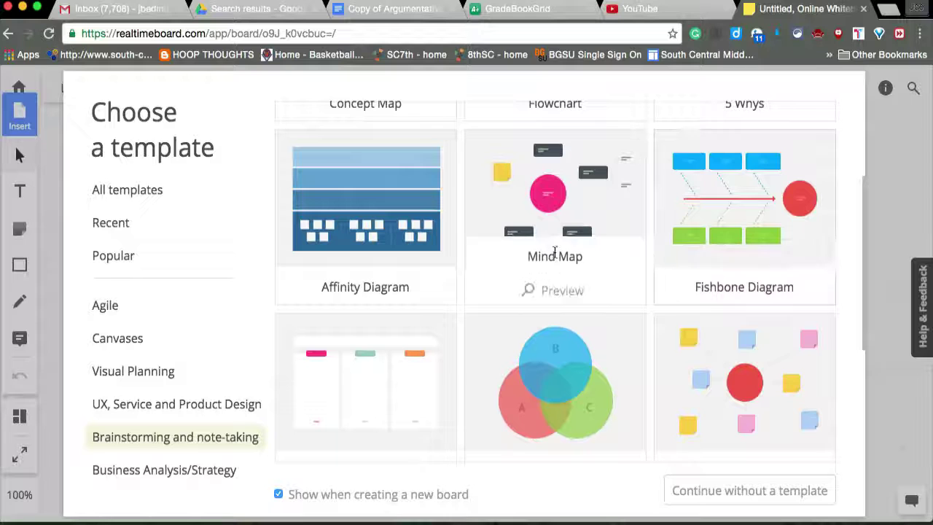
- Add the Venn Diagram template to the new board
left_click(562, 395)
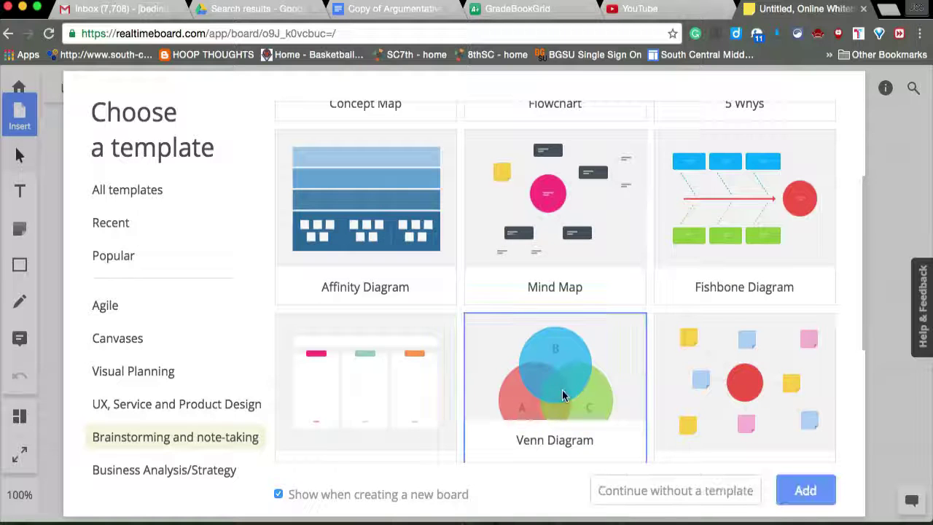
left_click(808, 500)
scroll(219, 214, "left", 3)
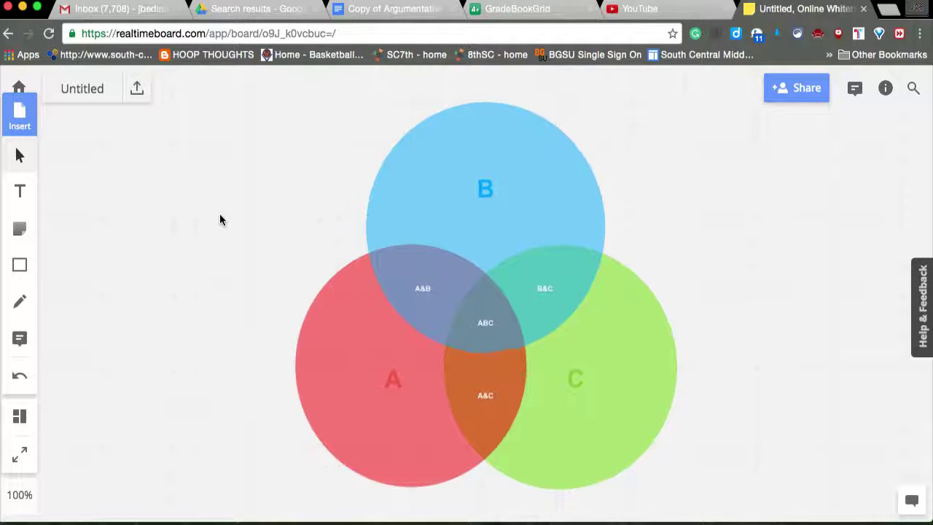
- Rename the untitled board as Practice Board
scroll(264, 231, "down", 5)
left_click_drag(604, 223, 115, 250)
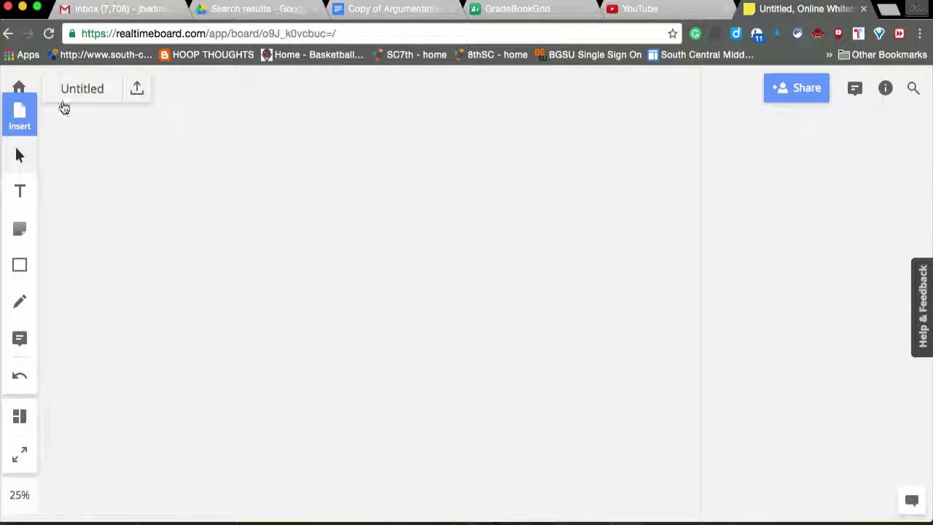
left_click(86, 91)
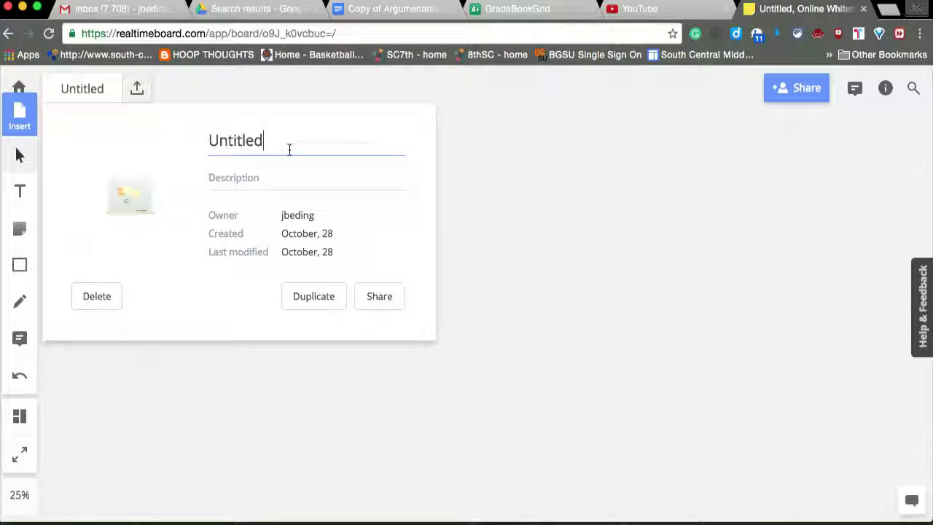
type("Prac")
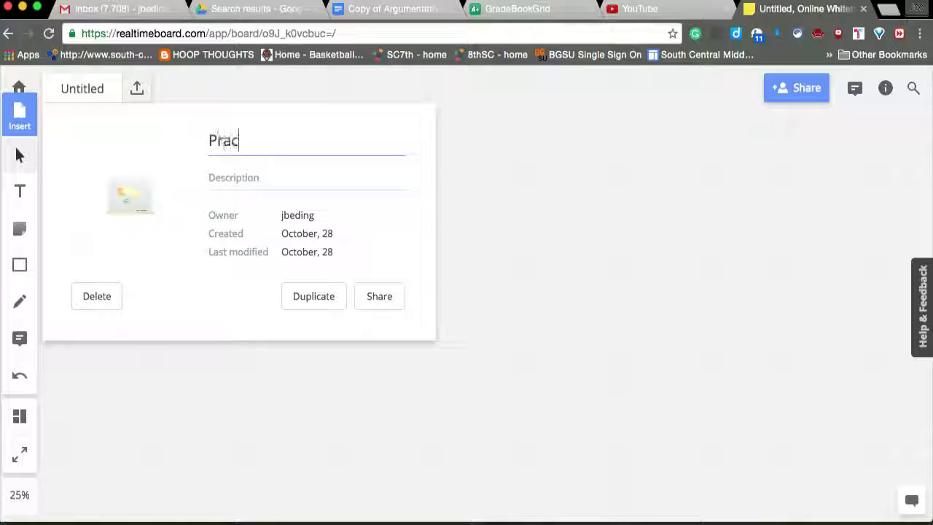
type("tice Board")
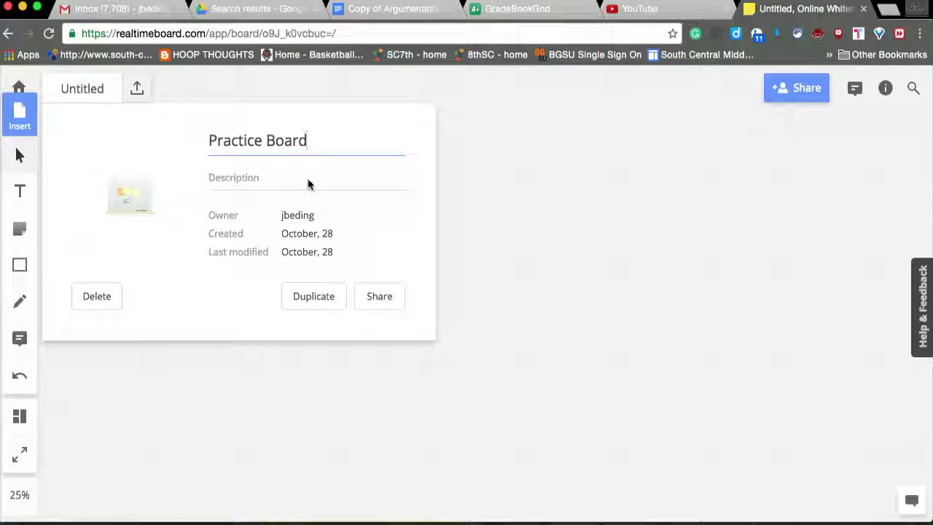
key("Return")
left_click(564, 250)
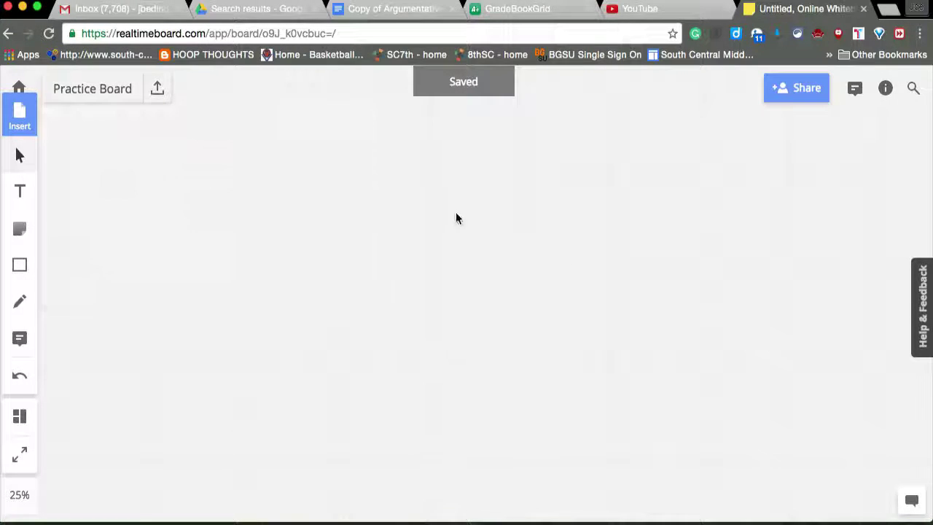
- Draw a freehand looping pen line on an empty area of the board and add a text box reading "Text" beside it
left_click(21, 303)
mouse_move(96, 202)
left_mouse_down()
mouse_move(229, 237)
mouse_move(152, 200)
mouse_move(131, 239)
left_mouse_up()
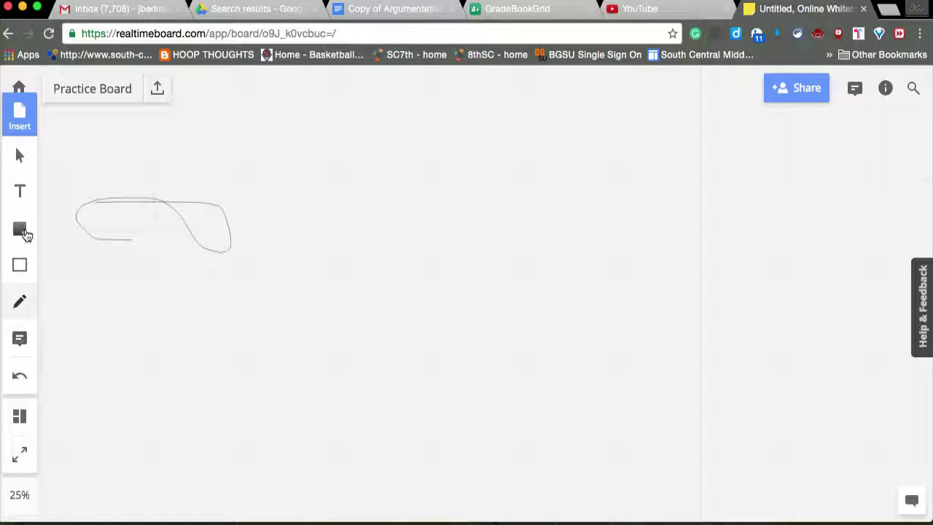
left_click(20, 191)
left_click(377, 181)
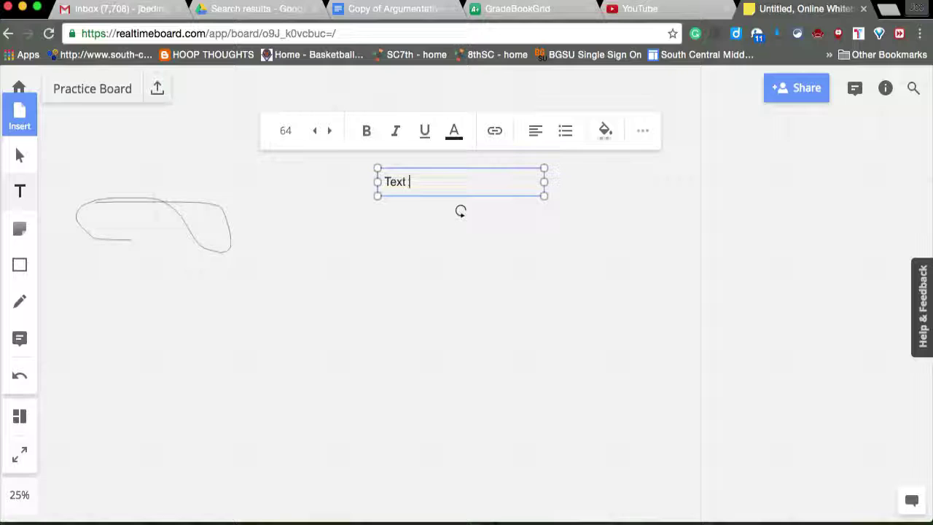
left_click(59, 185)
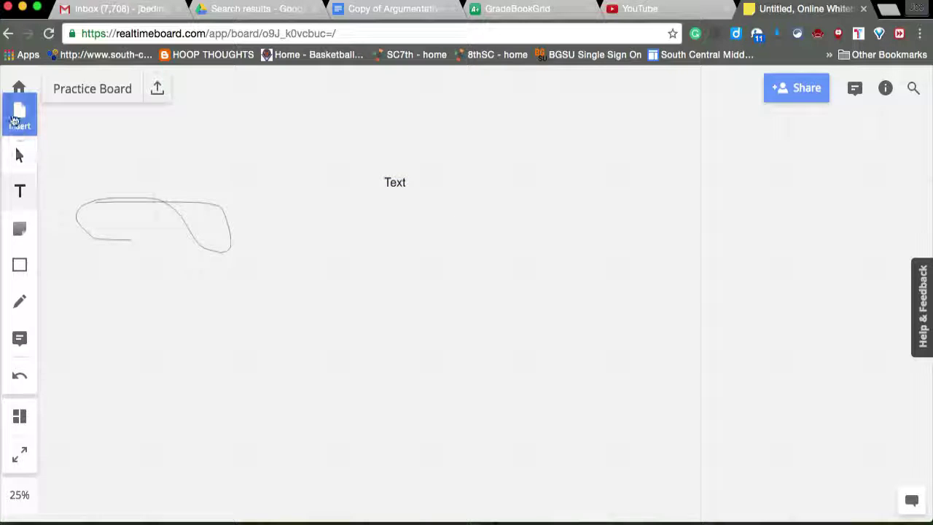
- Insert the document Copy A.S from Google Drive and enlarge it on the board
left_click(16, 119)
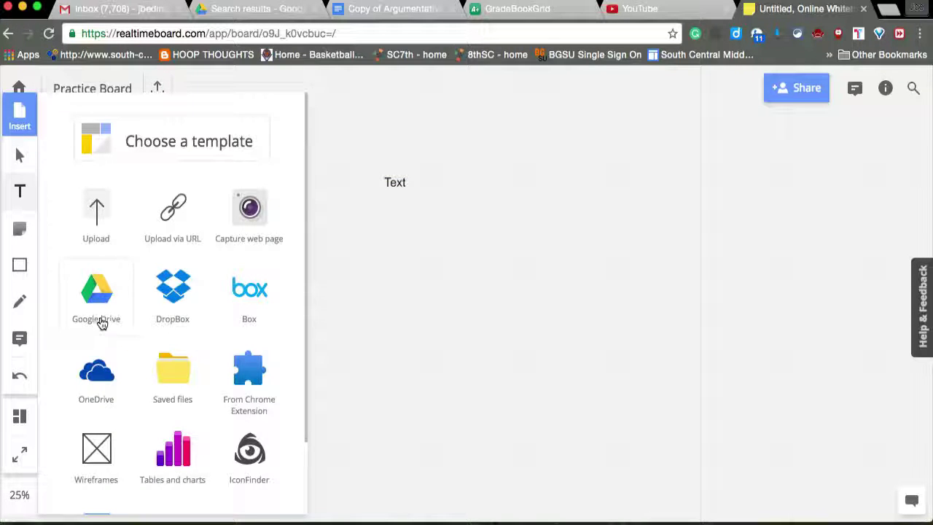
left_click(96, 292)
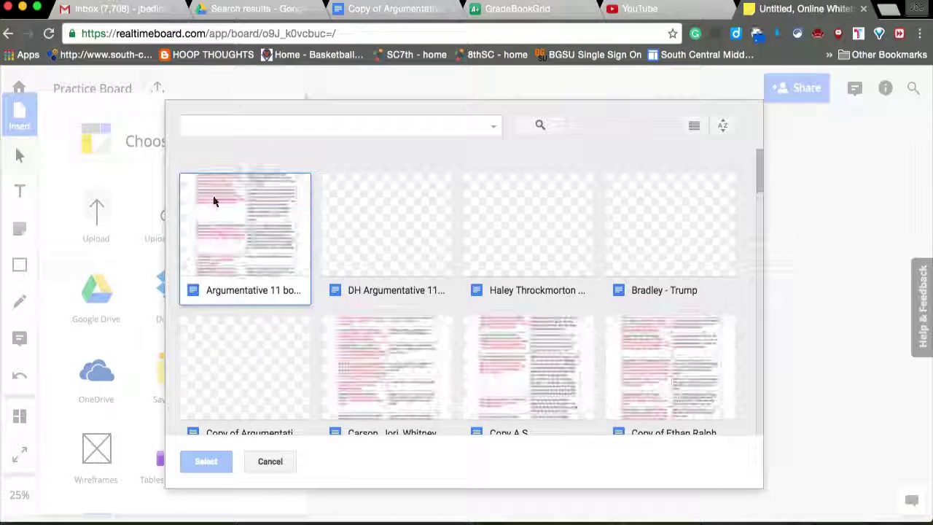
left_click(463, 350)
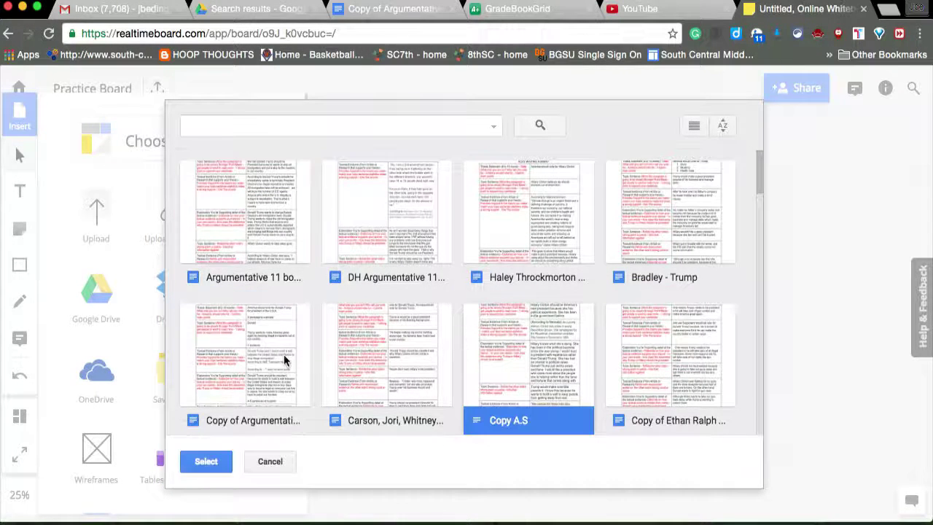
left_click(205, 460)
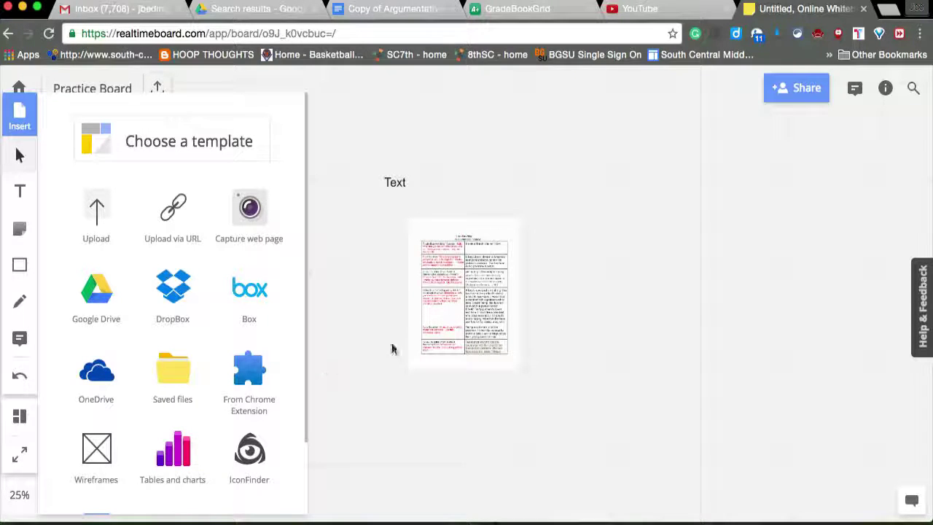
left_click(505, 308)
left_click_drag(520, 371, 691, 455)
left_click_drag(681, 381, 511, 334)
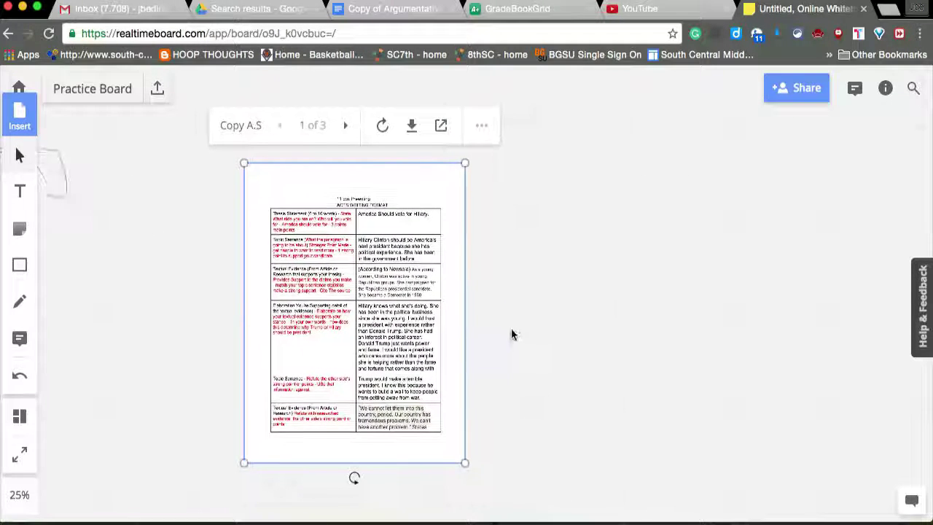
- Page forward to the second page of the inserted document and return to its first page
left_click(344, 127)
left_click(279, 125)
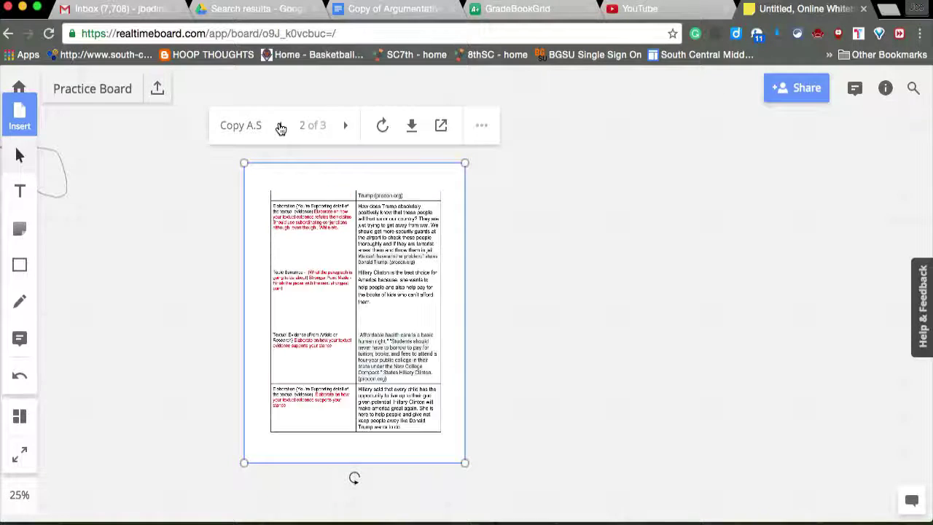
left_click(280, 125)
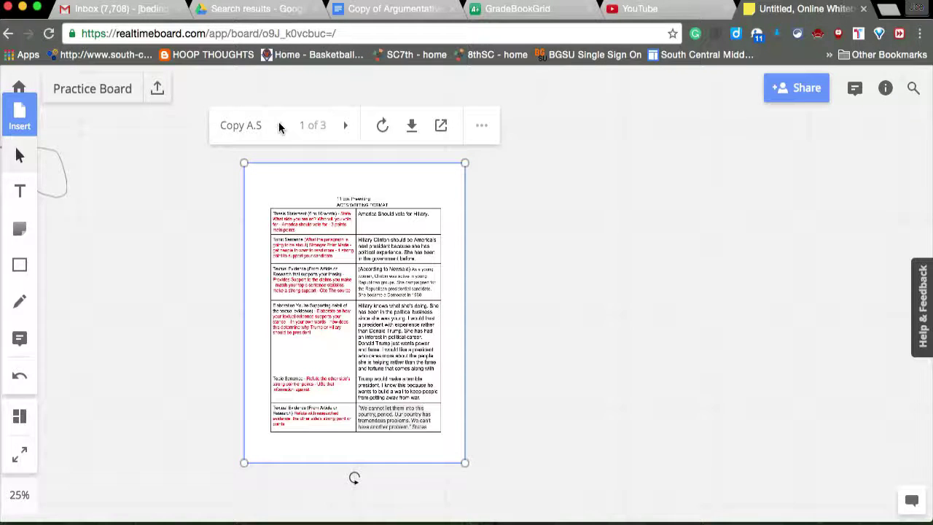
- Insert a vertical bar chart from the tables and charts beside the document and enlarge it
left_click(20, 115)
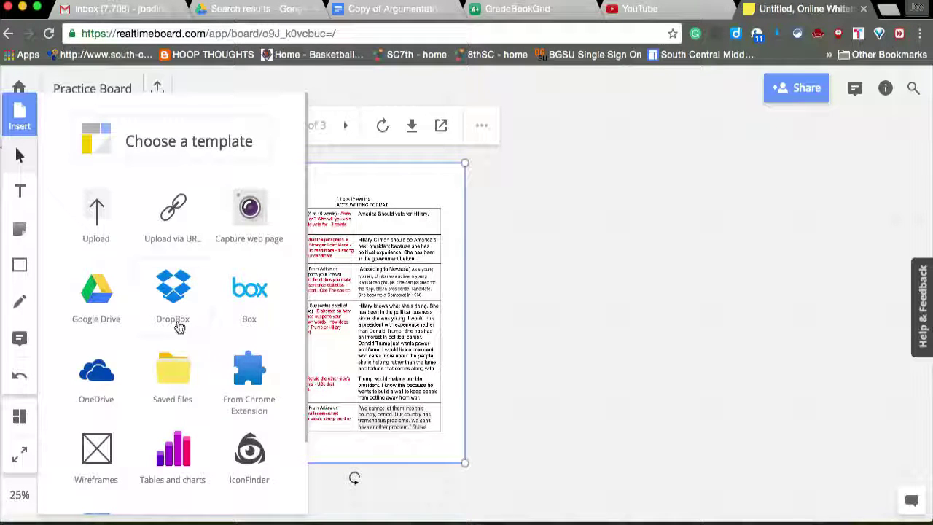
left_click(178, 457)
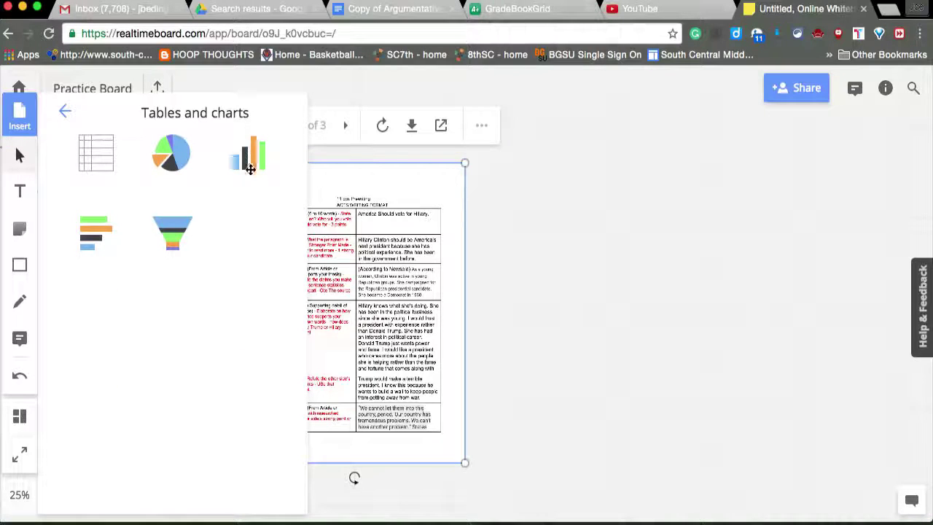
left_click_drag(250, 170, 629, 377)
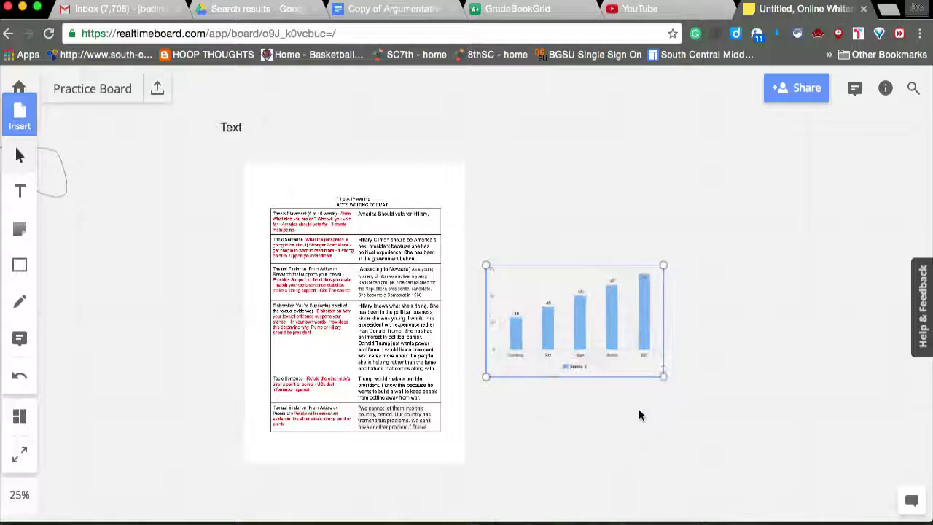
left_click_drag(483, 264, 437, 222)
left_click_drag(647, 216, 630, 189)
- Title the bar chart "Edit these" and rename its Landing category to "Slide"
double_click(595, 294)
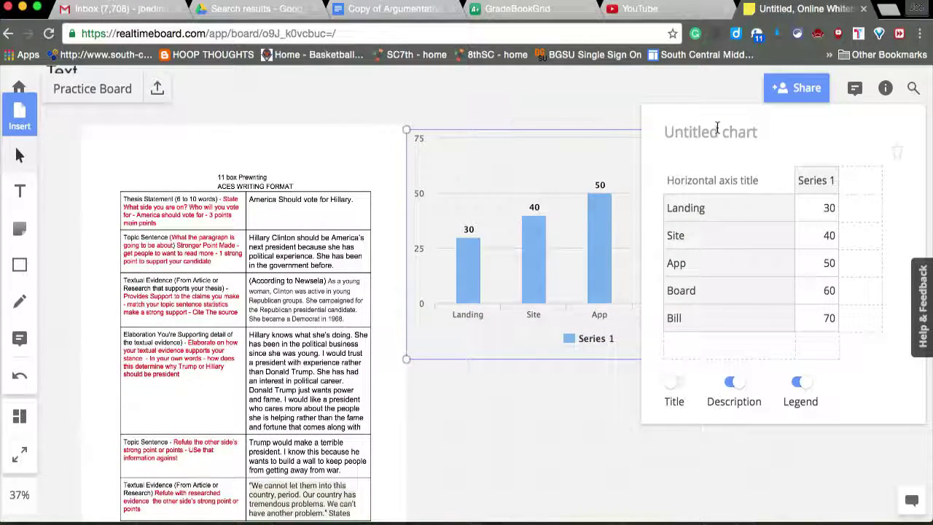
left_click(665, 131)
type("Edit these")
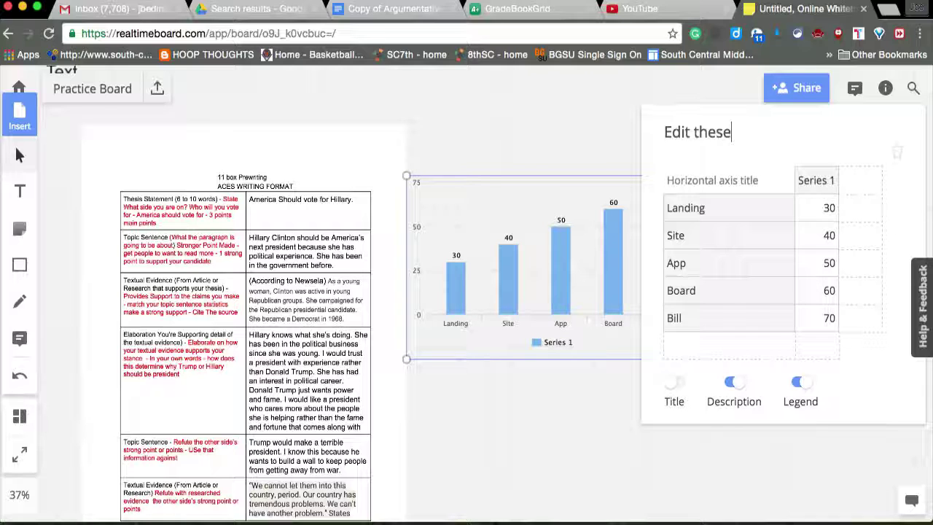
left_click(704, 208)
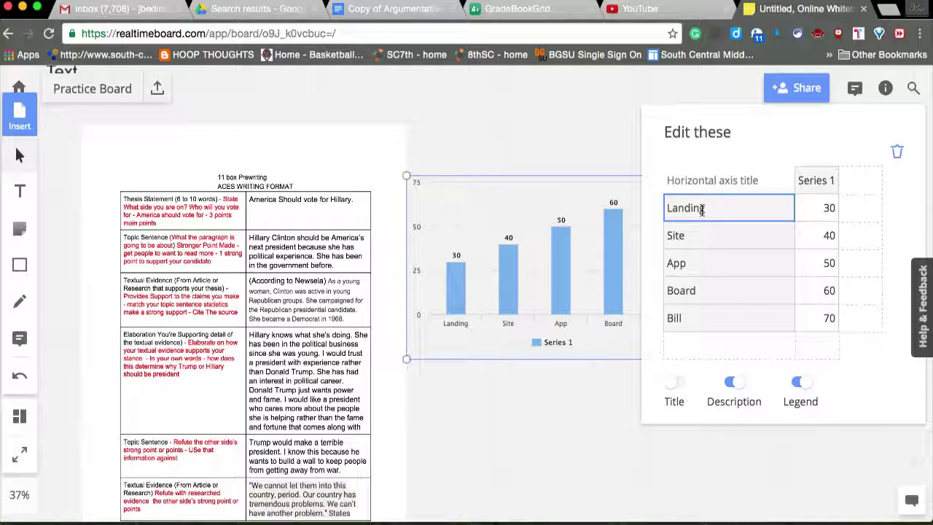
type("Slide")
left_click(577, 428)
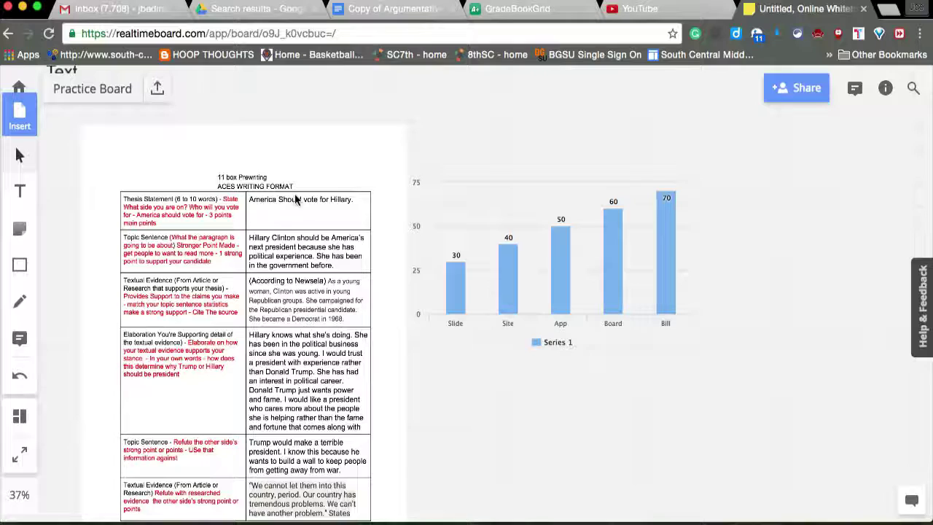
- Search IconFinder for smile icons and insert one on the board below the bar chart
left_click(20, 115)
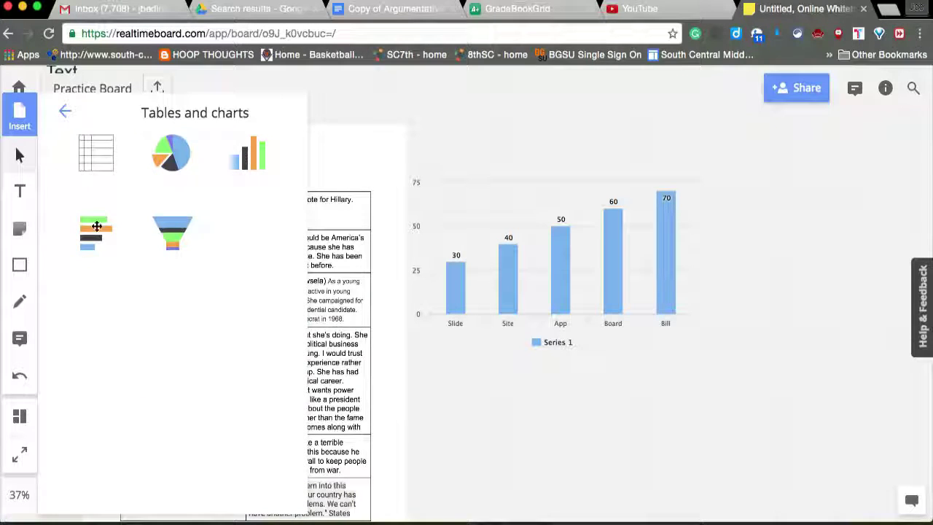
left_click(66, 112)
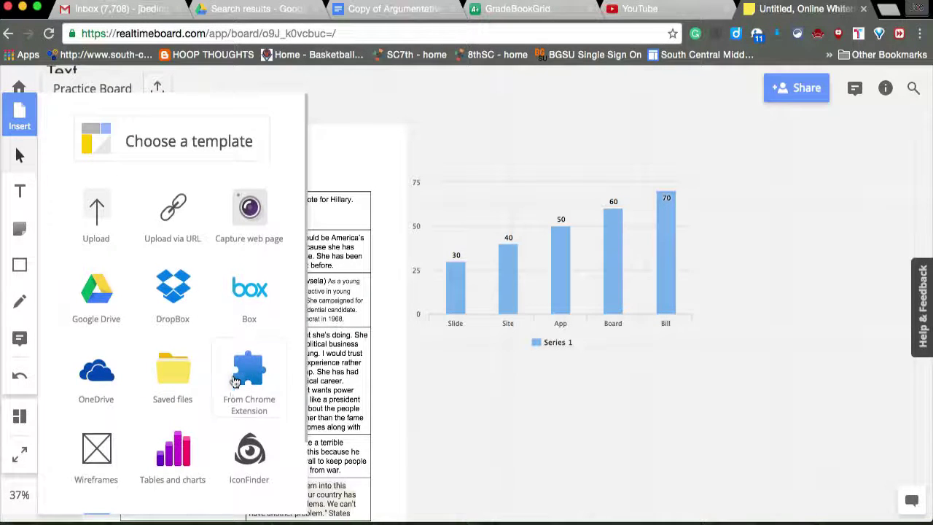
scroll(248, 386, "down", 2)
left_click(266, 394)
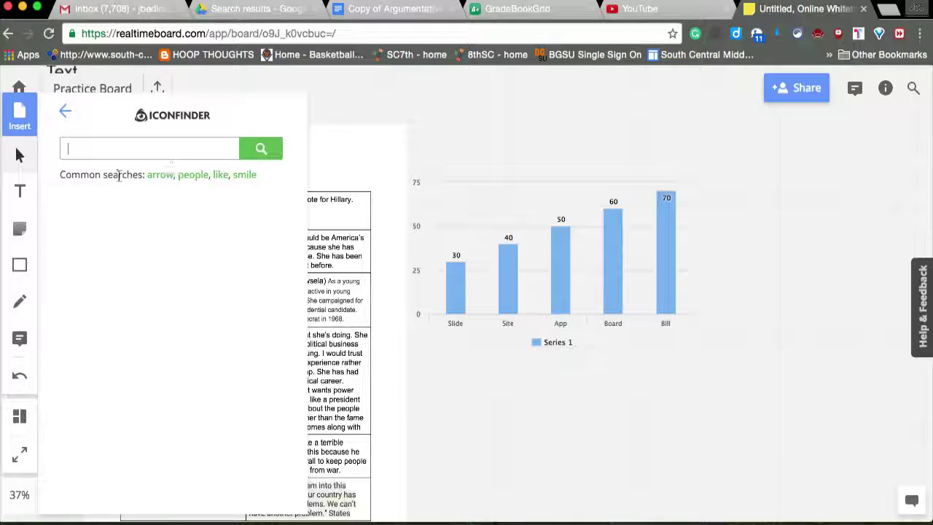
left_click(244, 175)
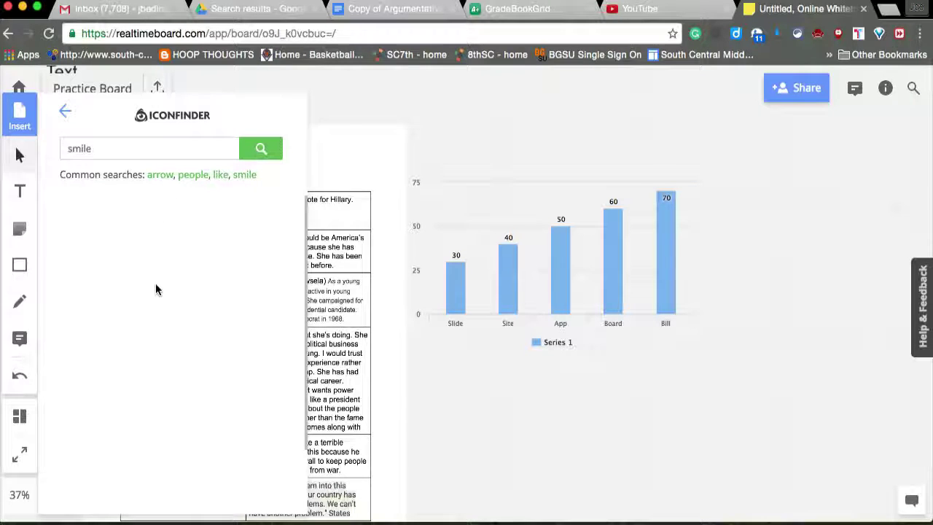
left_click_drag(105, 307, 543, 398)
- Draw a large rectangle over the text, document, chart and smile icon, with a fully opaque dark yellow fill
scroll(454, 270, "down", 1)
scroll(433, 262, "up", 5)
scroll(437, 265, "down", 10)
left_click_drag(407, 268, 562, 327)
left_click(19, 265)
left_click_drag(298, 153, 717, 414)
left_click(653, 116)
left_click(669, 161)
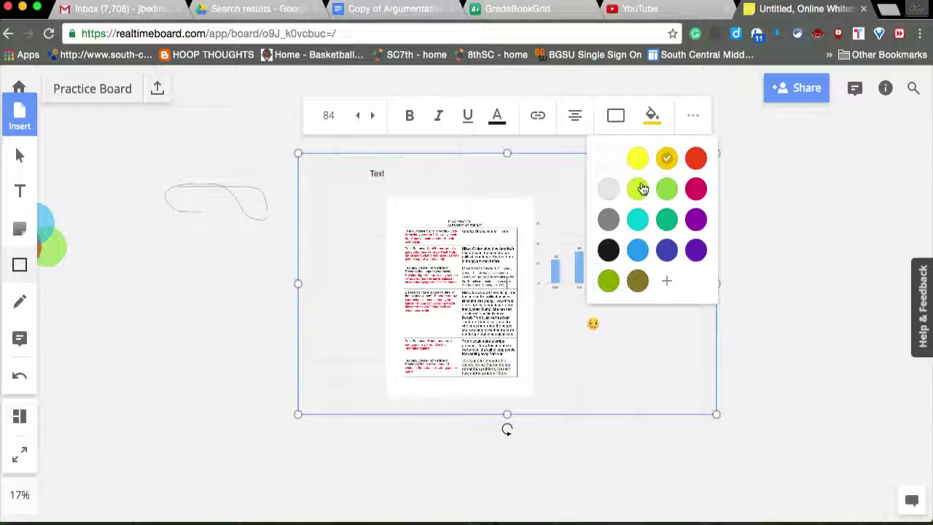
left_click(617, 120)
left_click(617, 216)
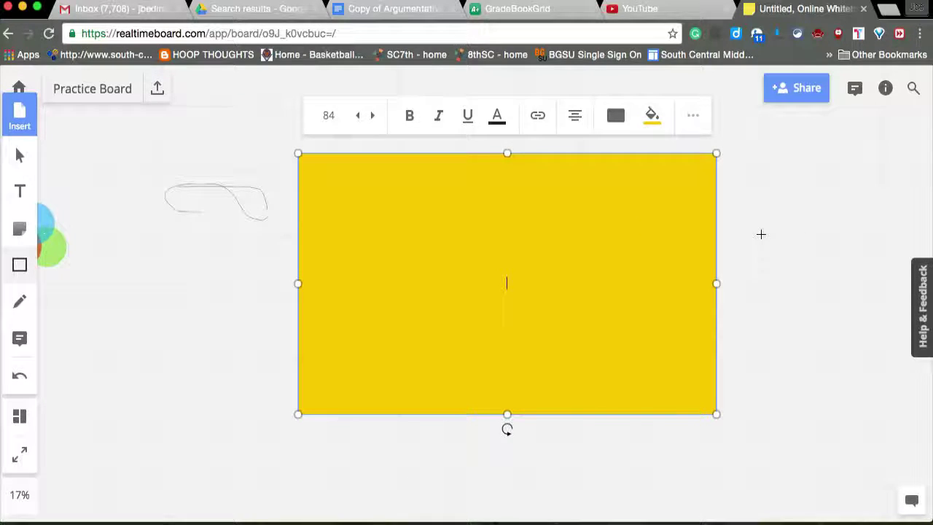
key("Escape")
left_click(20, 156)
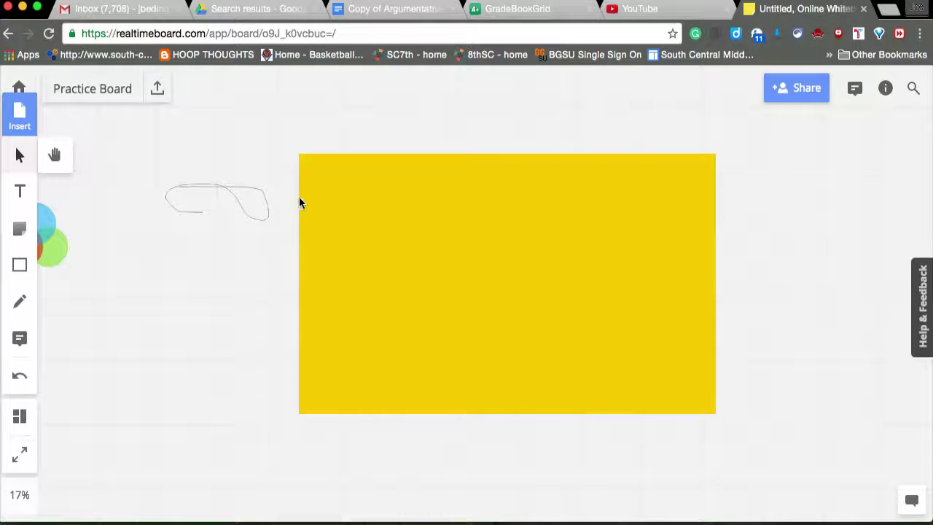
- Send the yellow rectangle backward so it sits behind the text, document, chart and icon
left_click(302, 202)
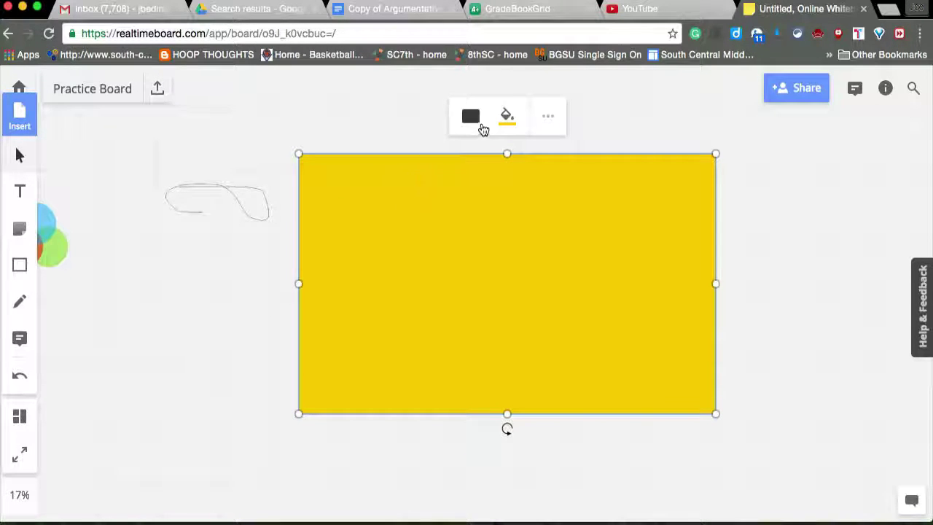
left_click(552, 119)
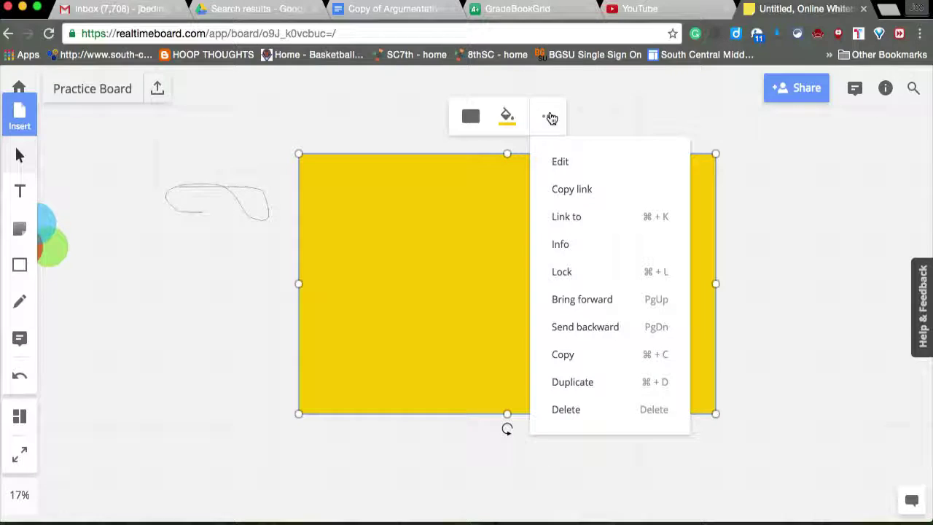
left_click(584, 327)
left_click(267, 323)
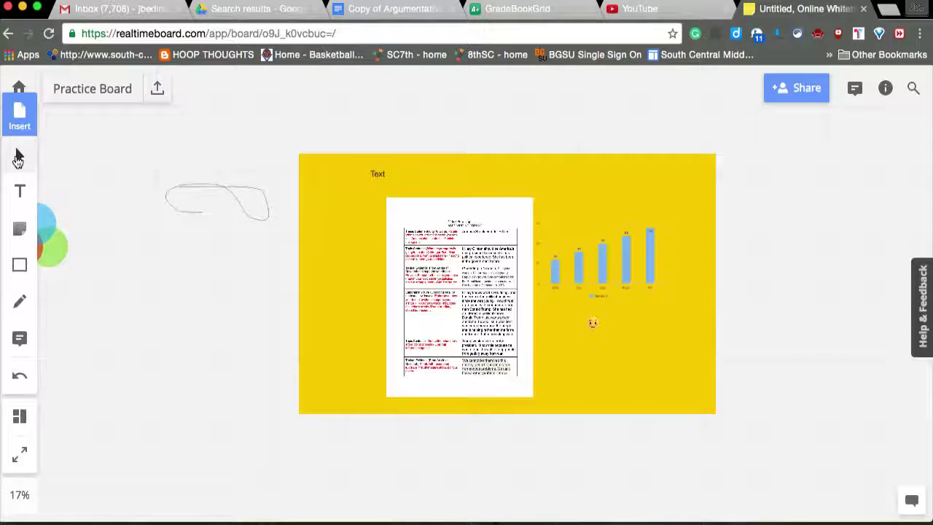
left_click(19, 118)
left_click(65, 110)
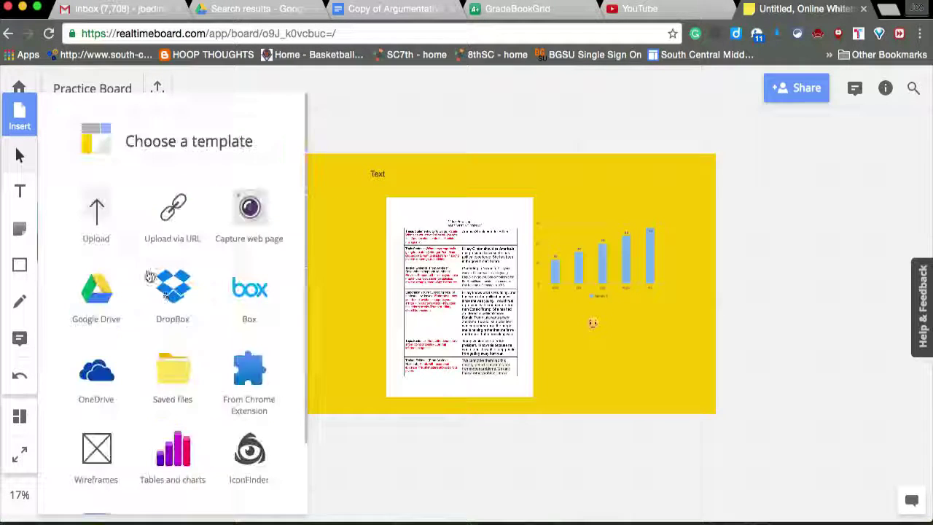
scroll(150, 308, "down", 3)
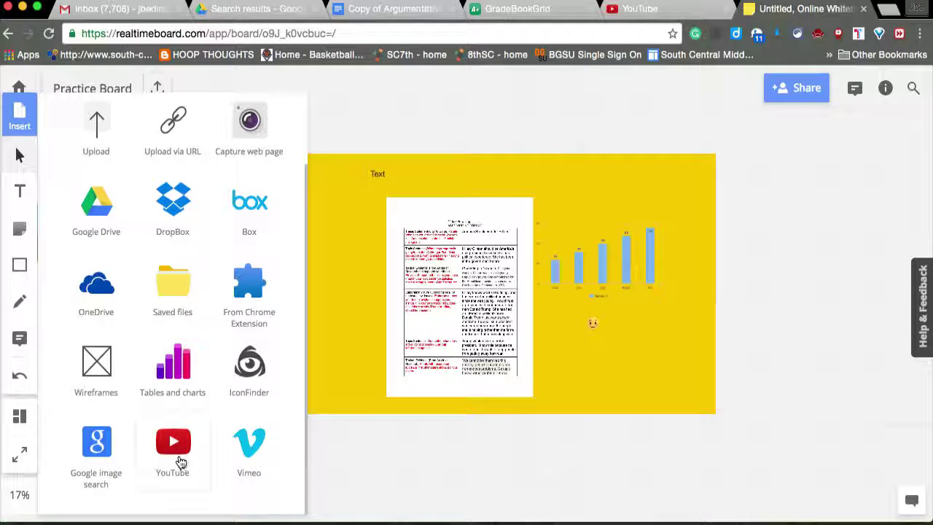
left_click(180, 461)
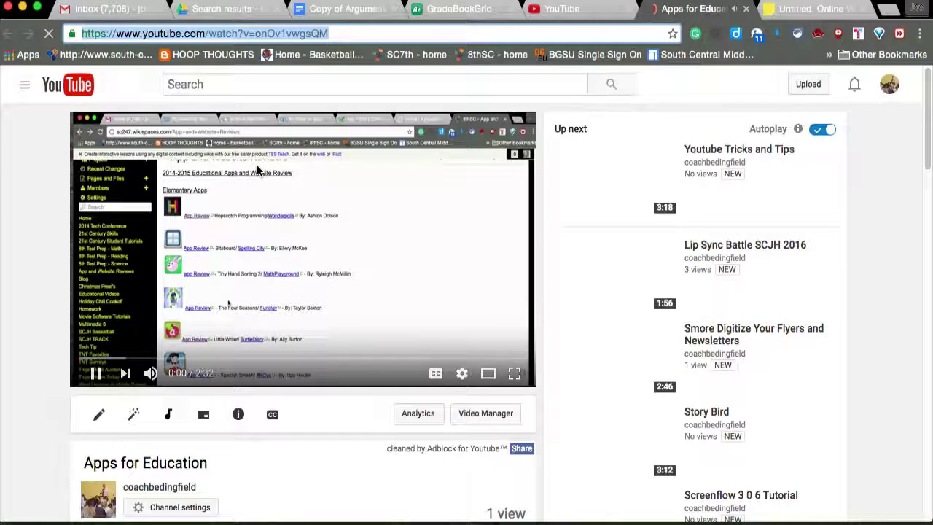
left_click(97, 374)
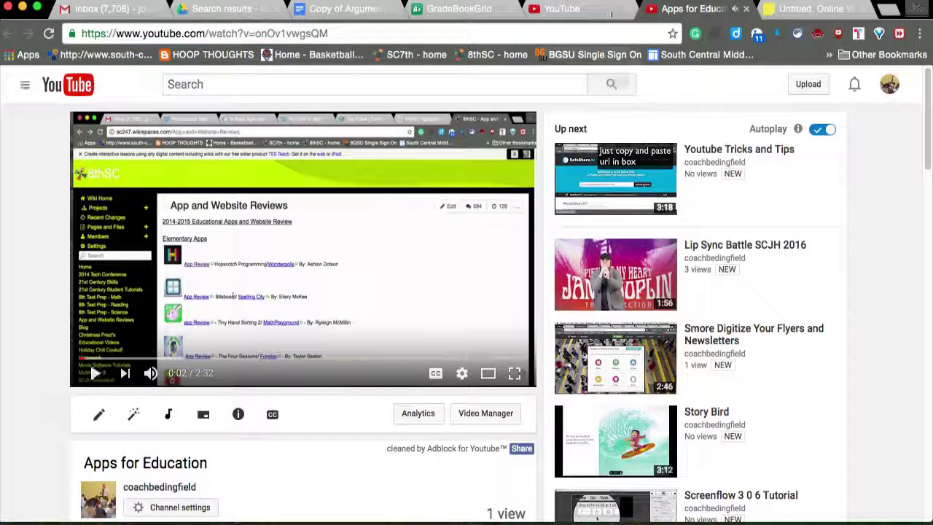
left_click(809, 8)
left_click(519, 289)
type("https://www.youtube.com/watch?v=onOv1vwgsQM")
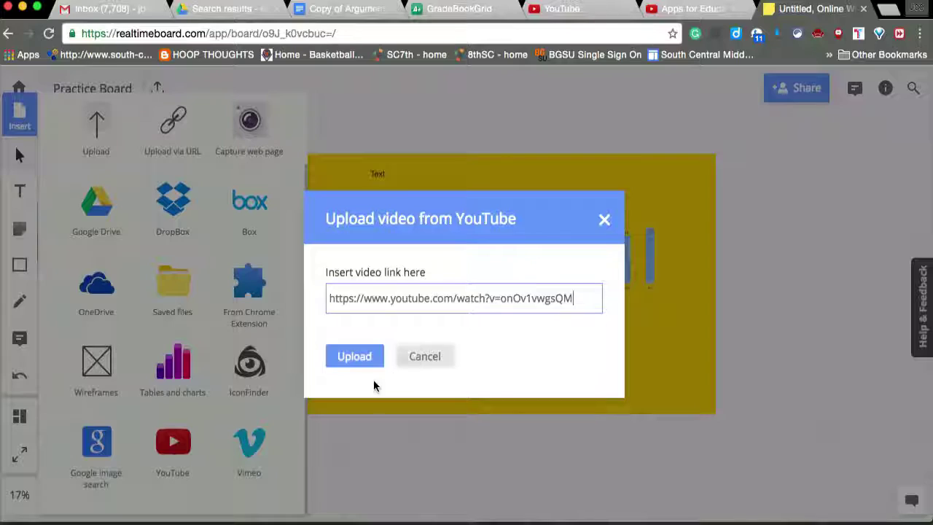
left_click(368, 360)
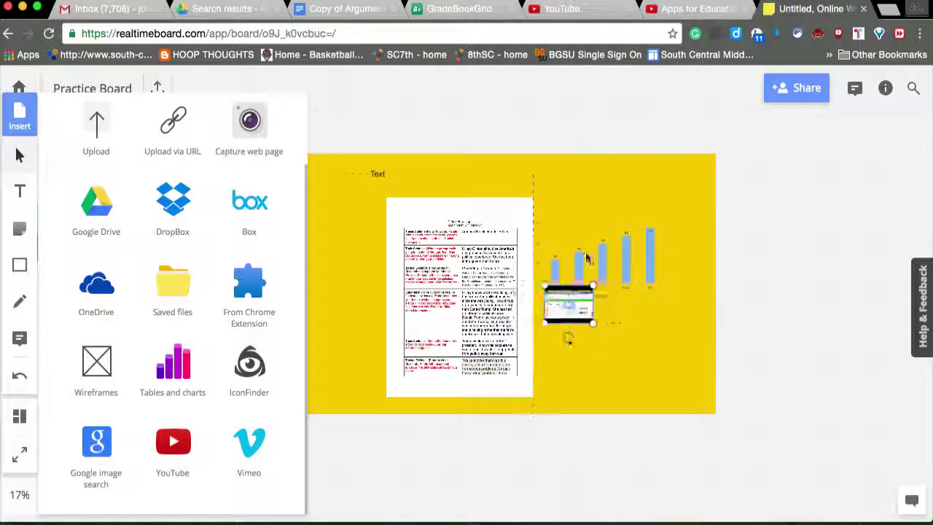
- Enlarge the inserted video and move it below the bar chart
left_click_drag(587, 259, 856, 379)
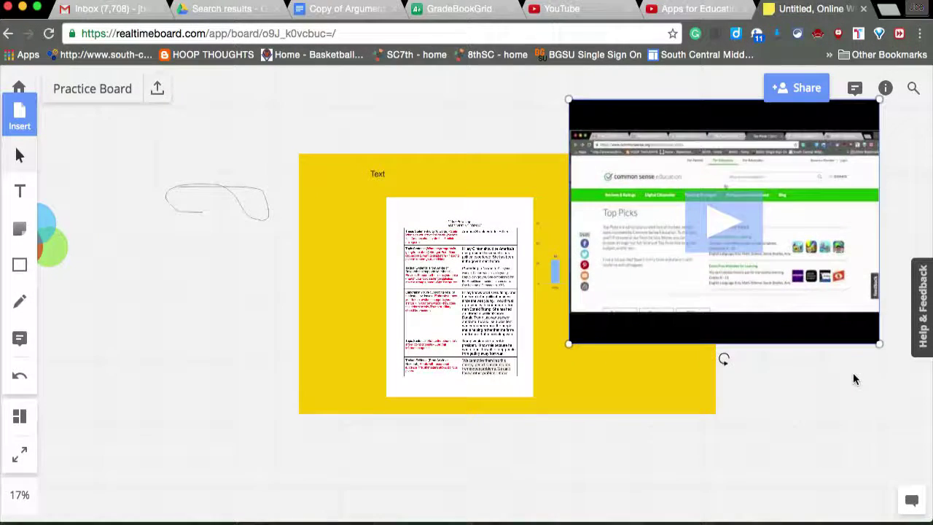
left_click_drag(788, 303, 766, 362)
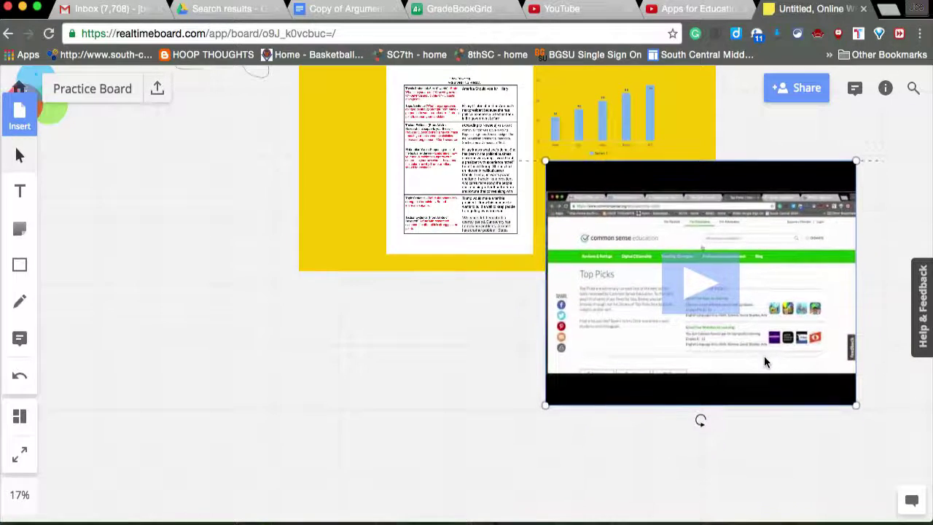
scroll(479, 353, "down", 3)
- Reposition the yellow rectangle behind the document and bar chart and take a screenshot of its area
left_click(347, 375)
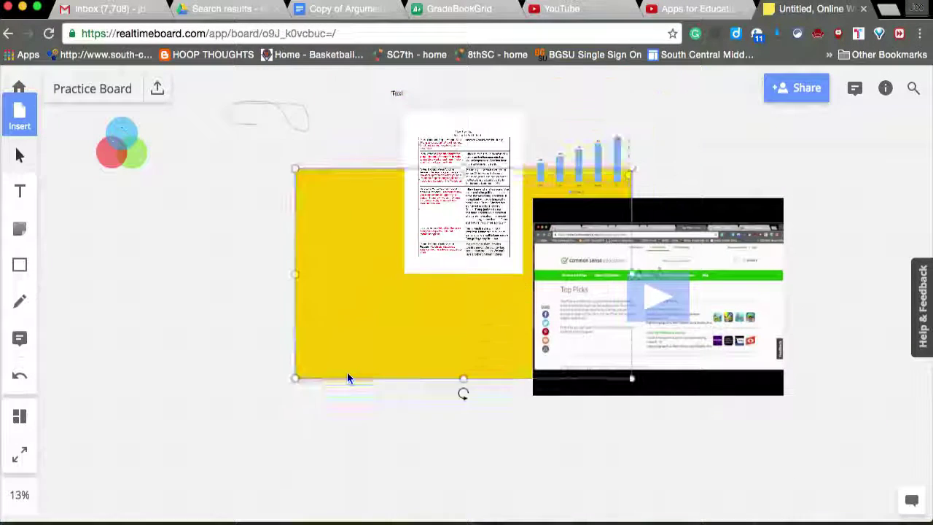
left_click_drag(347, 372, 372, 309)
left_click(273, 317)
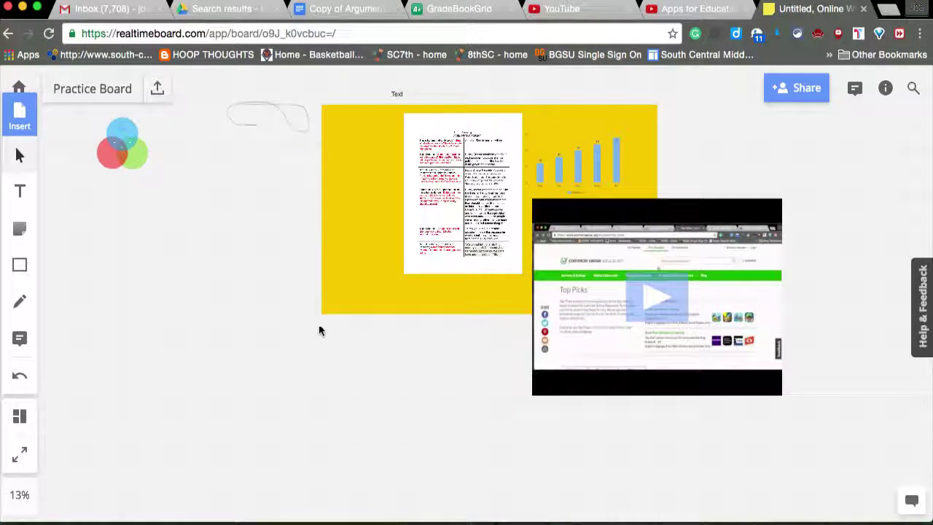
key("super+shift+4")
left_click_drag(324, 105, 659, 316)
- Erase the thin freehand scribble between the coloured circles and the yellow rectangle
left_click(20, 300)
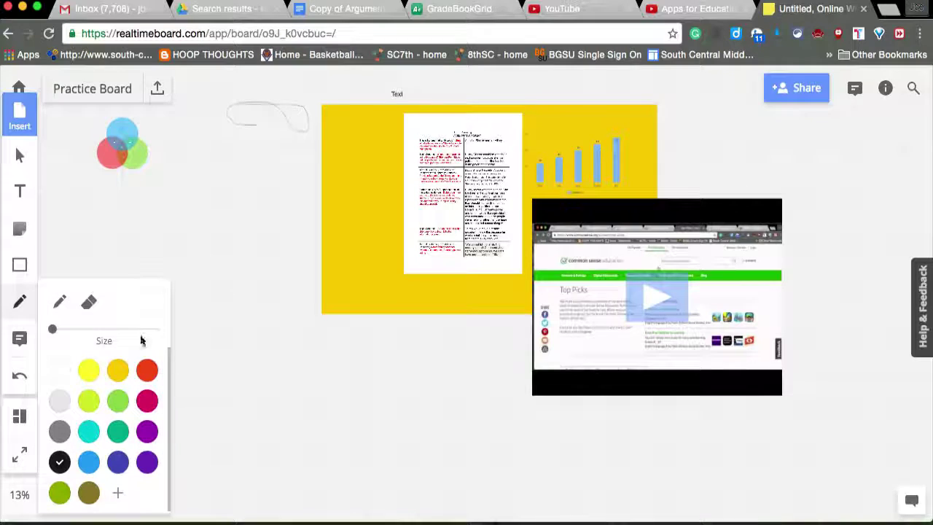
left_click(89, 301)
left_click_drag(266, 108, 233, 100)
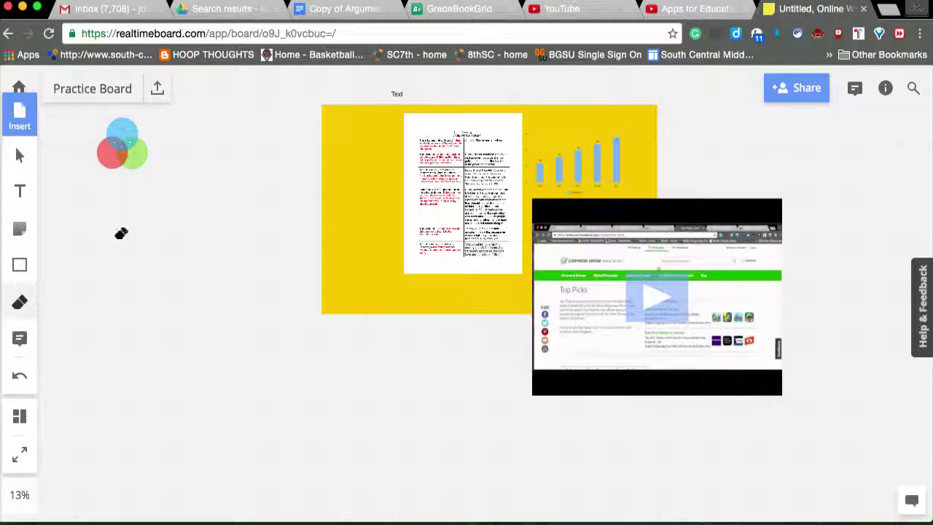
- Increase the pen size and draw a thick black looping line across the rectangle's lower-left area
left_click(22, 303)
left_click(60, 301)
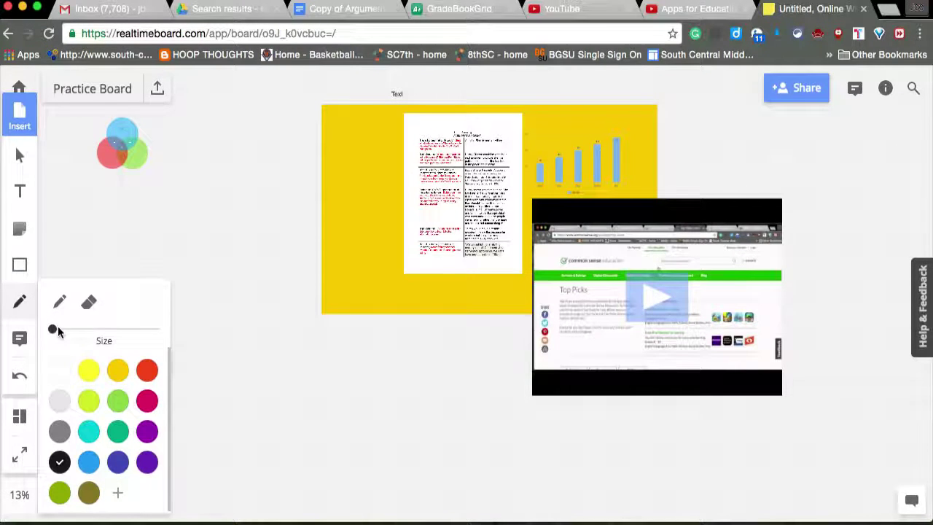
left_click_drag(77, 337, 138, 329)
mouse_move(210, 217)
left_mouse_down()
mouse_move(252, 270)
mouse_move(188, 348)
mouse_move(264, 250)
mouse_move(261, 333)
mouse_move(364, 285)
mouse_move(412, 240)
mouse_move(417, 358)
left_mouse_up()
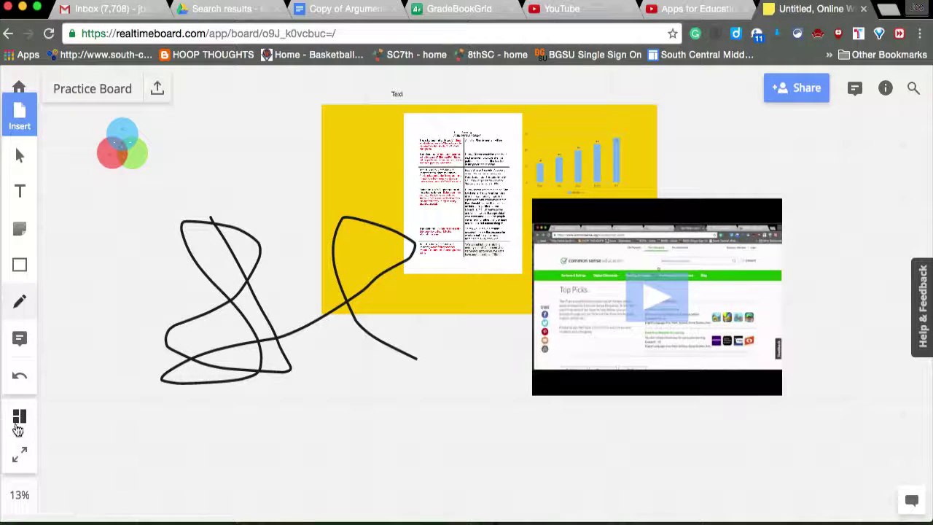
- Add new frames to the board over the chart and the other content
left_click(19, 416)
left_click(109, 472)
left_click(241, 125)
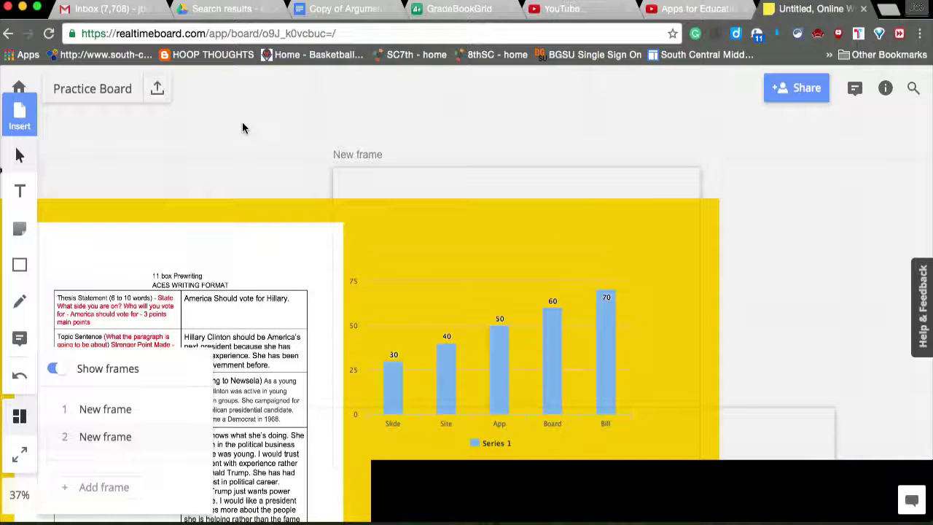
- Review the board's export options and its sharing settings
left_click(157, 89)
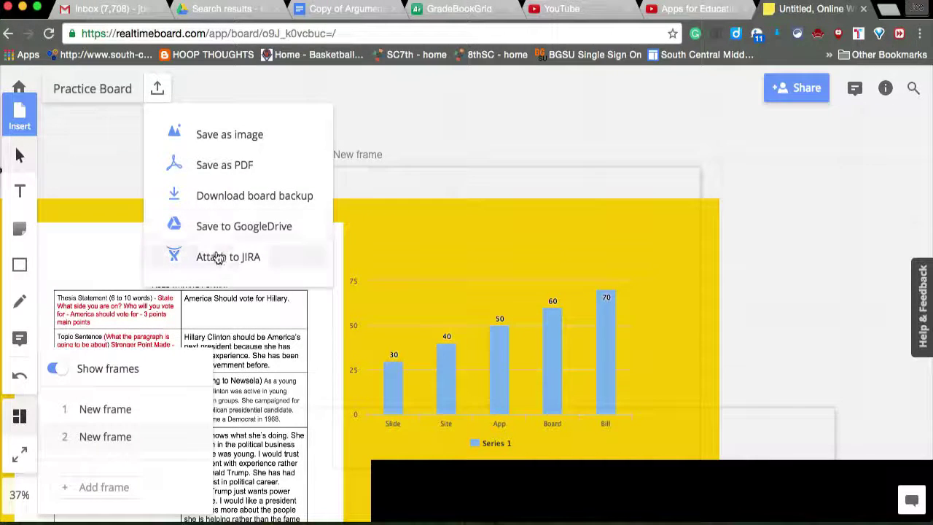
left_click(109, 136)
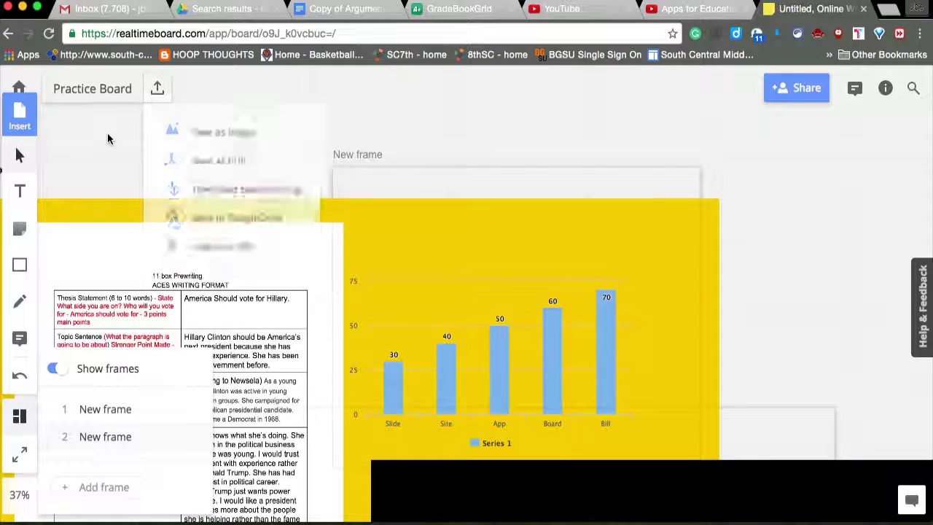
left_click(800, 90)
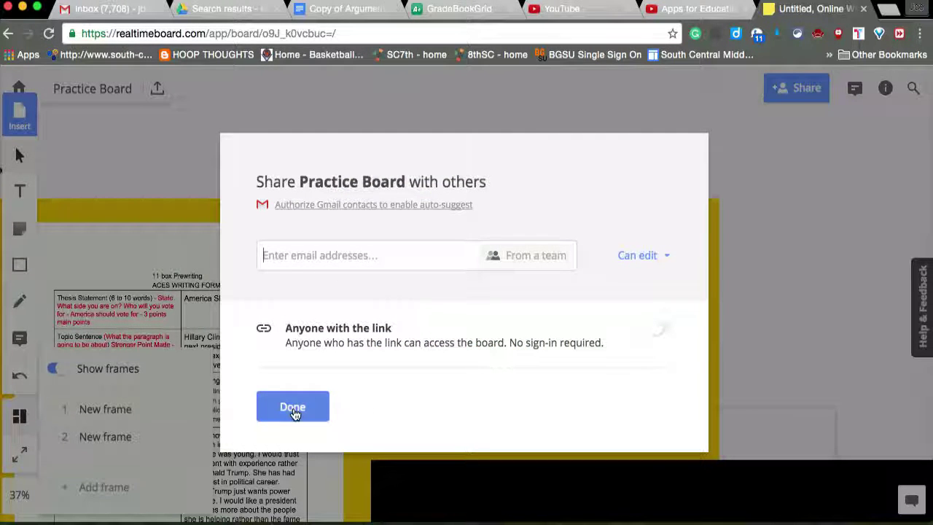
left_click(321, 407)
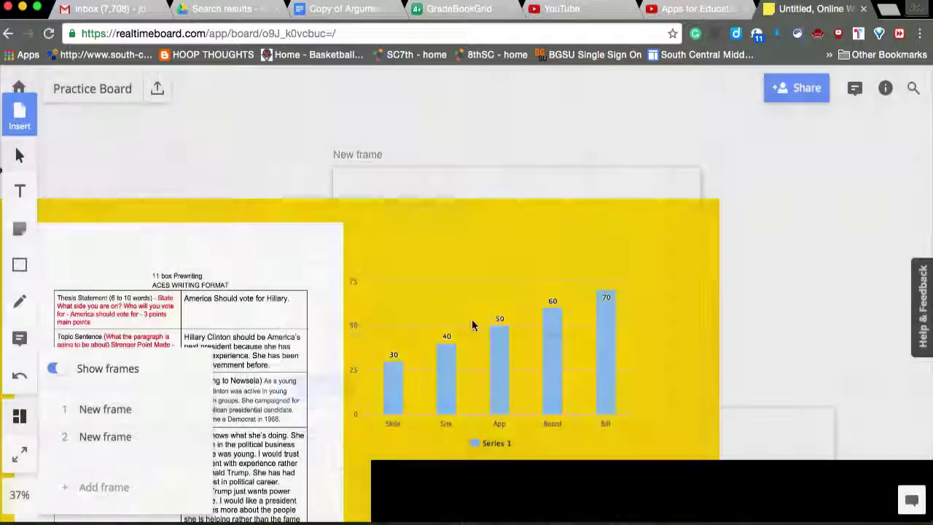
- Post the comment "You need to insert other chart here" beside the coloured circles
left_click(856, 93)
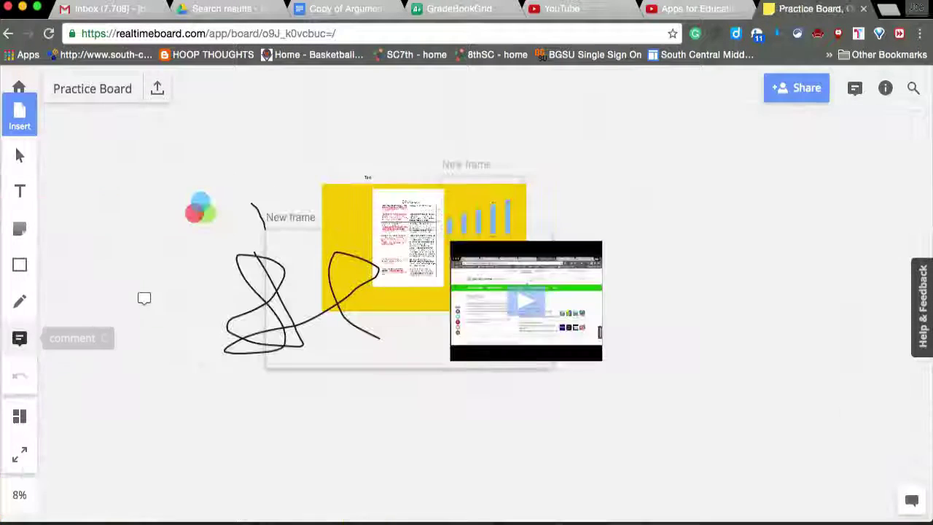
left_click(152, 288)
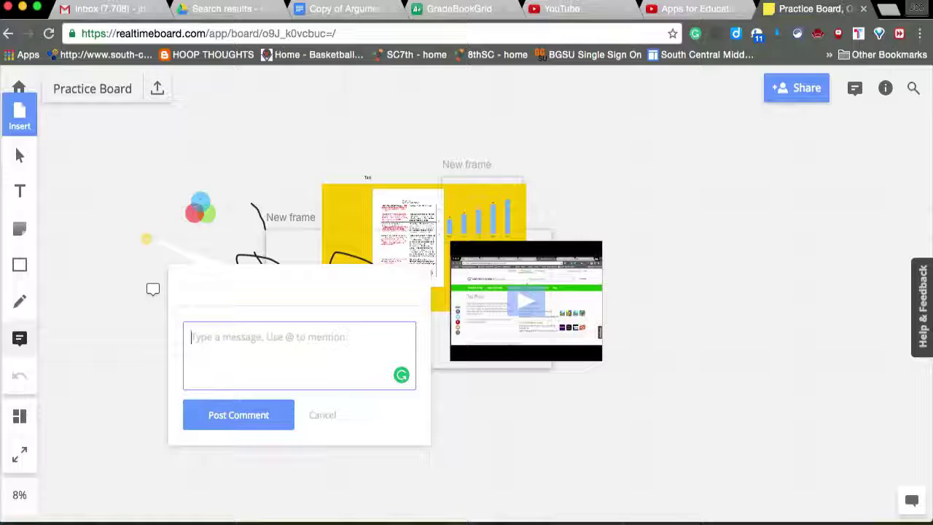
type("You nee")
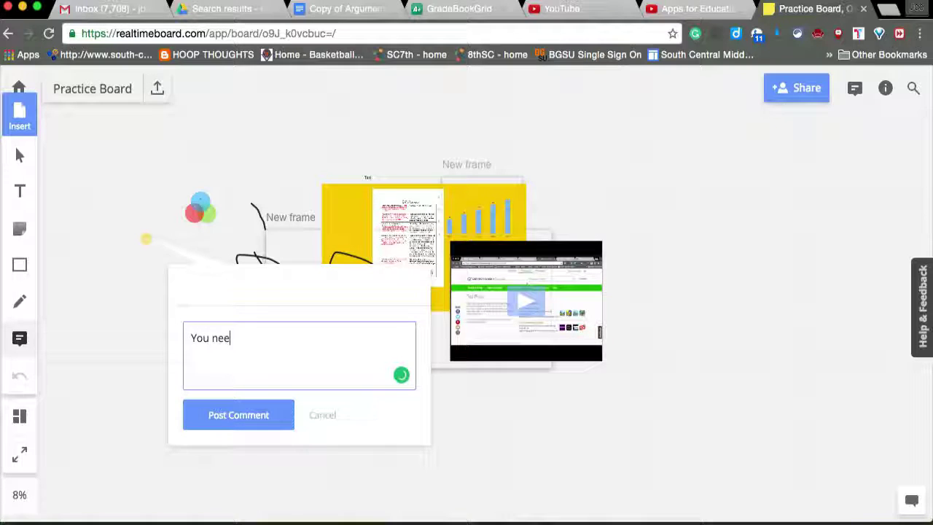
type("d to insert ot")
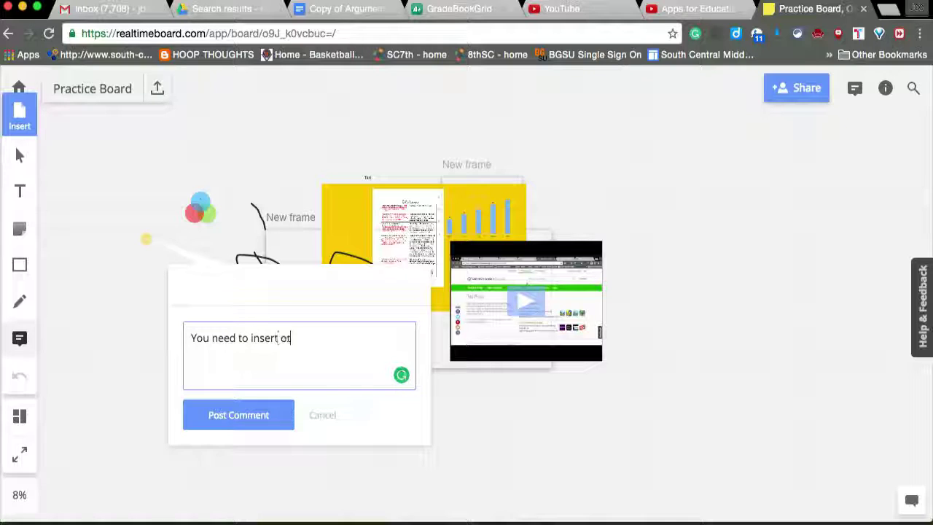
type("her chart here")
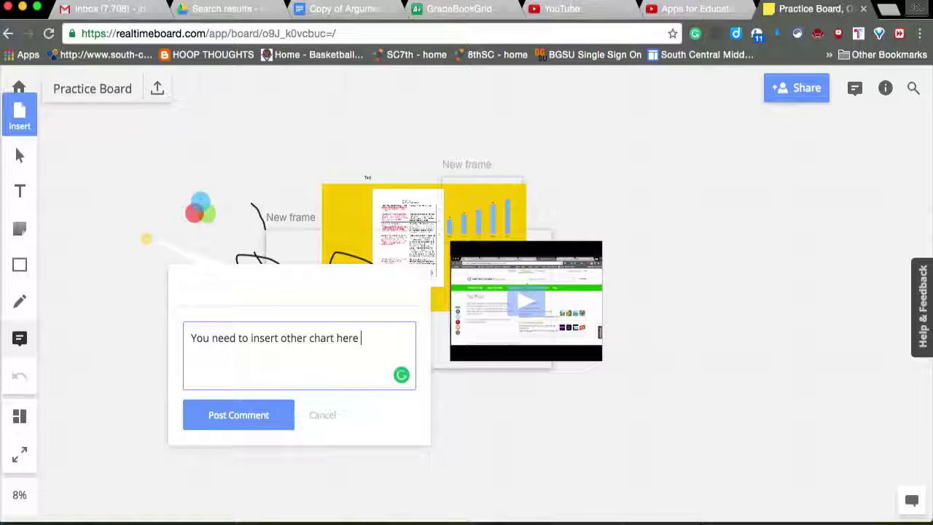
left_click(243, 416)
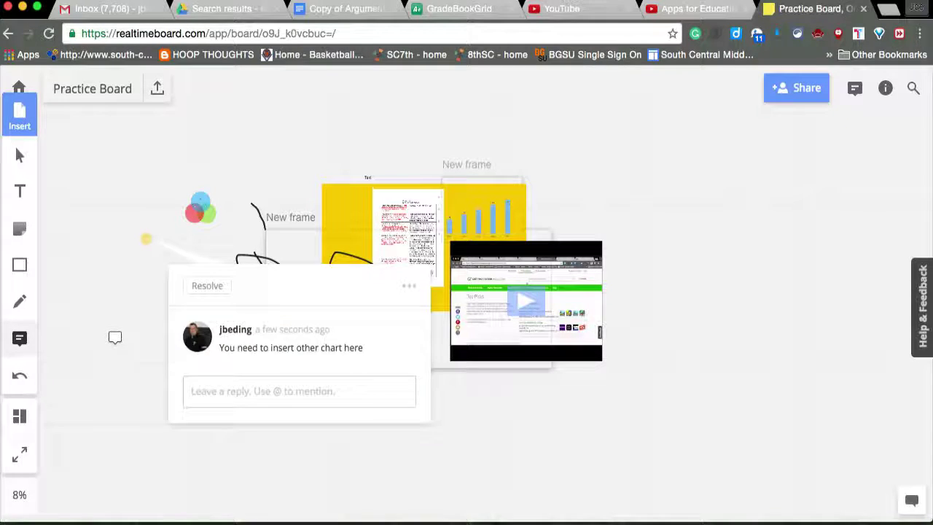
- Move the comment marker from beside the coloured circles to just above the bar chart and open its comment
left_click(20, 155)
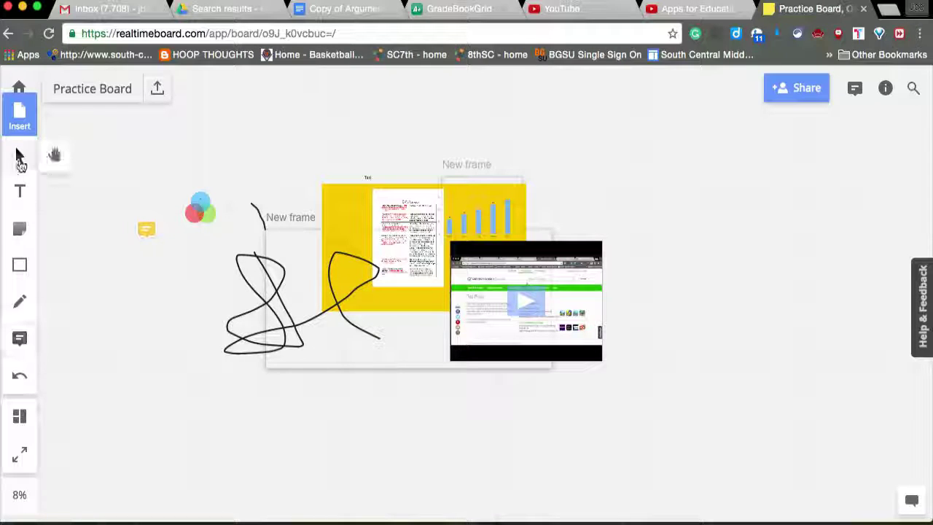
left_click(145, 226)
left_click(143, 242)
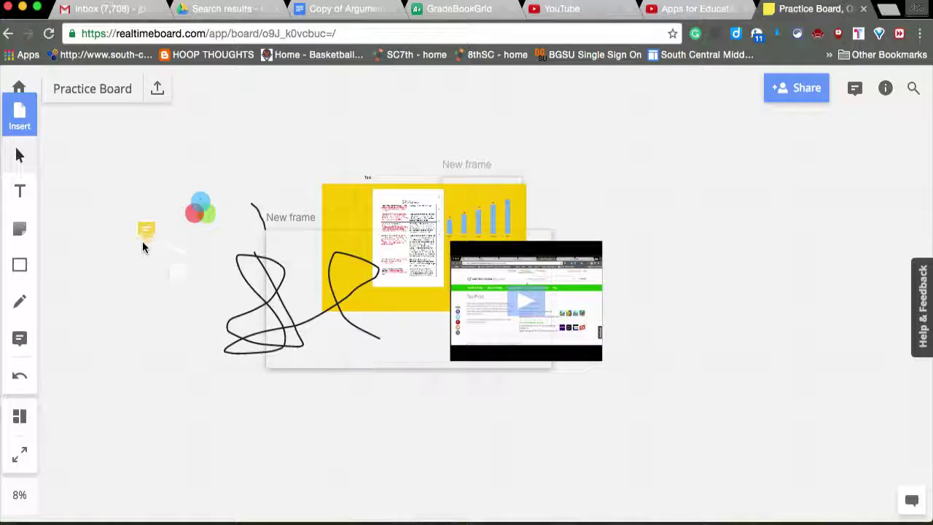
mouse_move(145, 237)
left_mouse_down()
mouse_move(200, 313)
mouse_move(499, 227)
left_mouse_up()
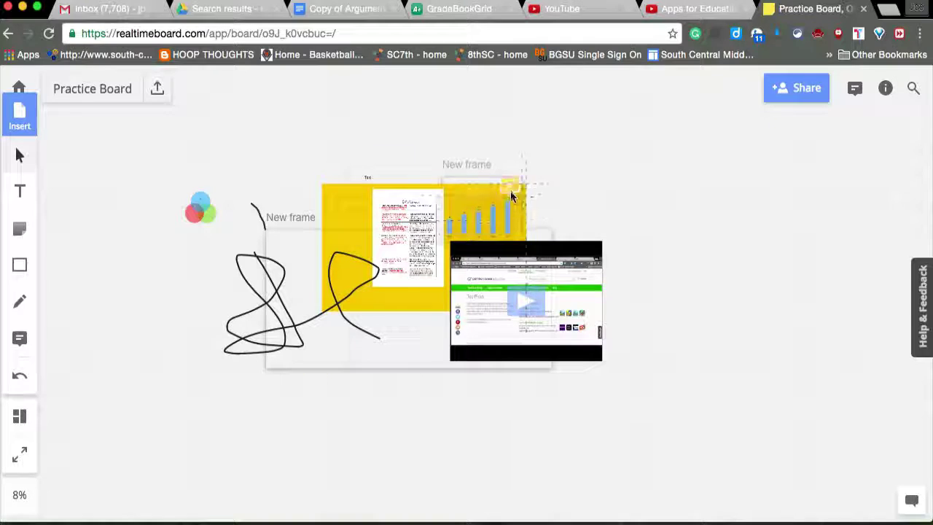
left_click_drag(511, 192, 516, 176)
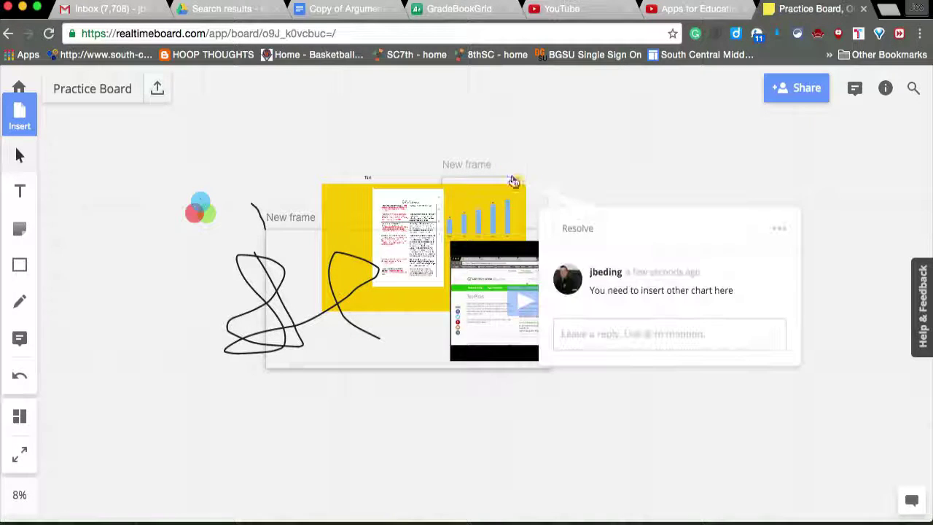